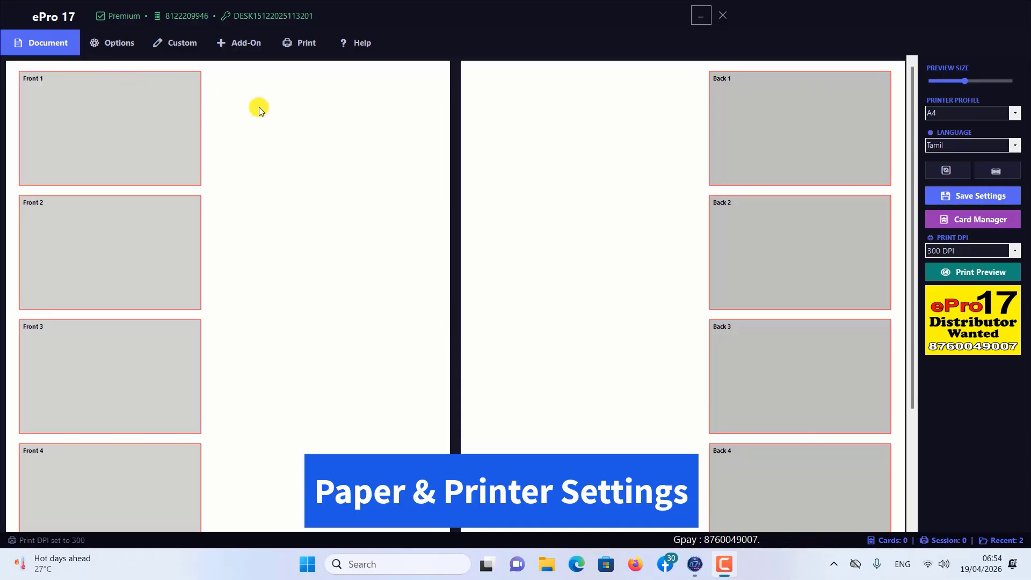
Step: Open the Options menu to show Aadhar Setup and Printer Setup
{"action": "left_click", "coordinate": [131, 49]}
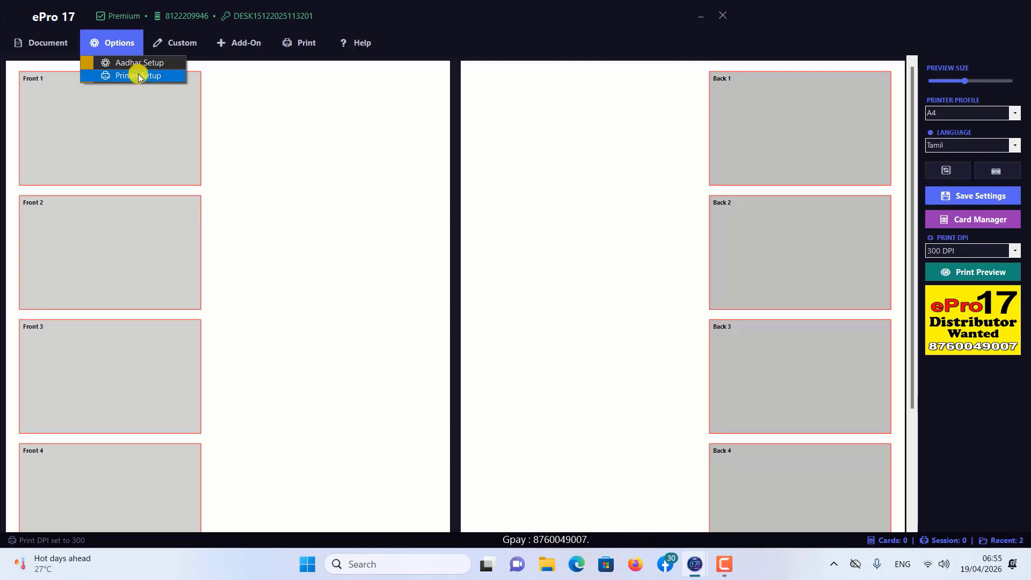
Step: In Printer Setup, review the profile list, keep A4, and close the Printer Profile Manager
{"action": "left_click", "coordinate": [138, 75]}
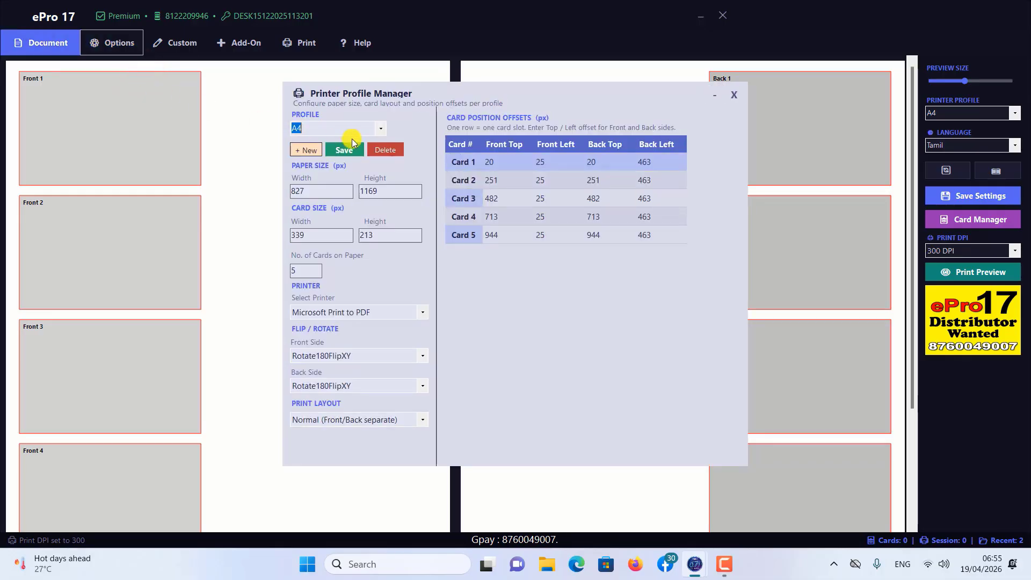
{"action": "left_click", "coordinate": [379, 128]}
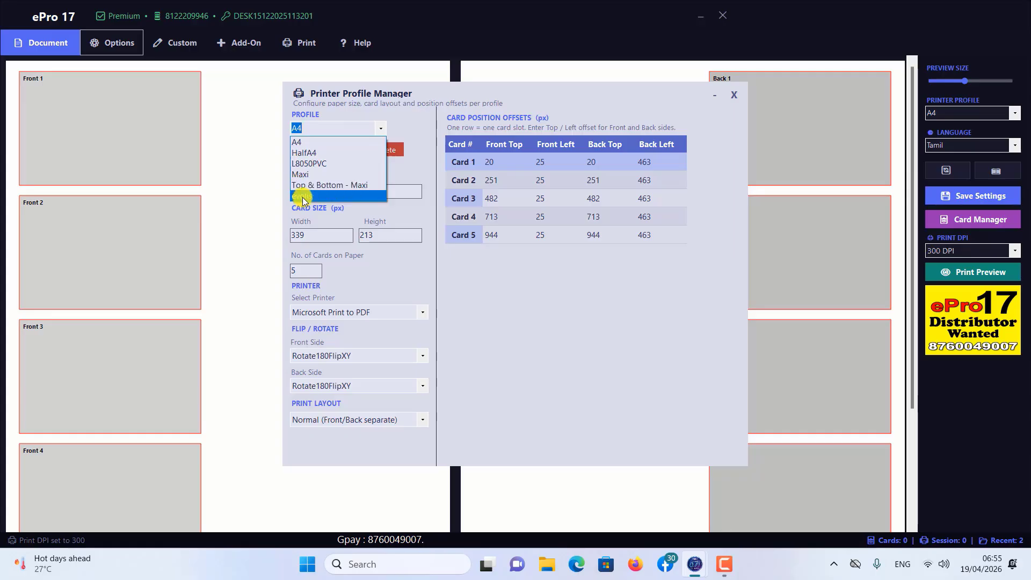
{"action": "left_click", "coordinate": [418, 154]}
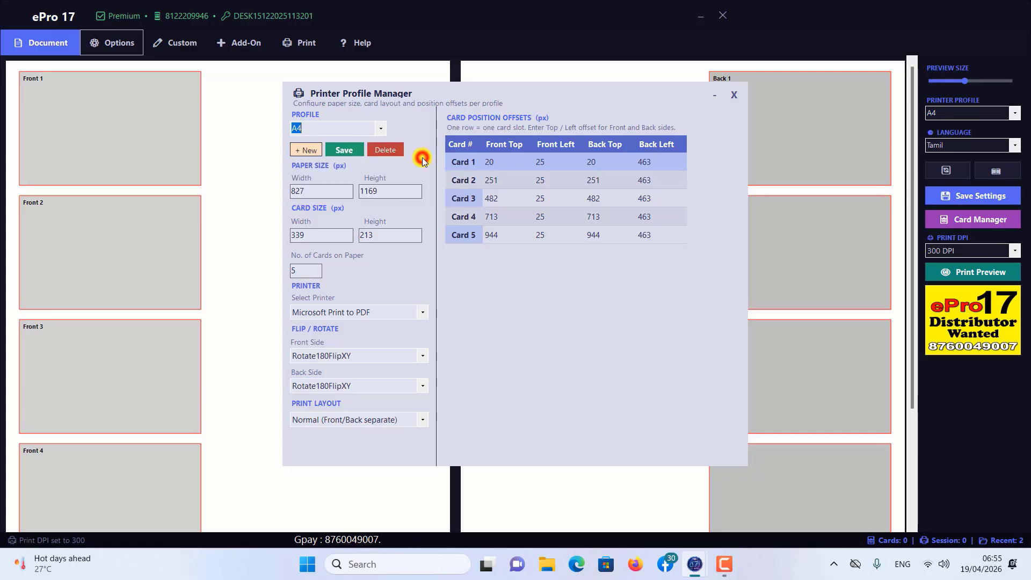
{"action": "left_click", "coordinate": [734, 94]}
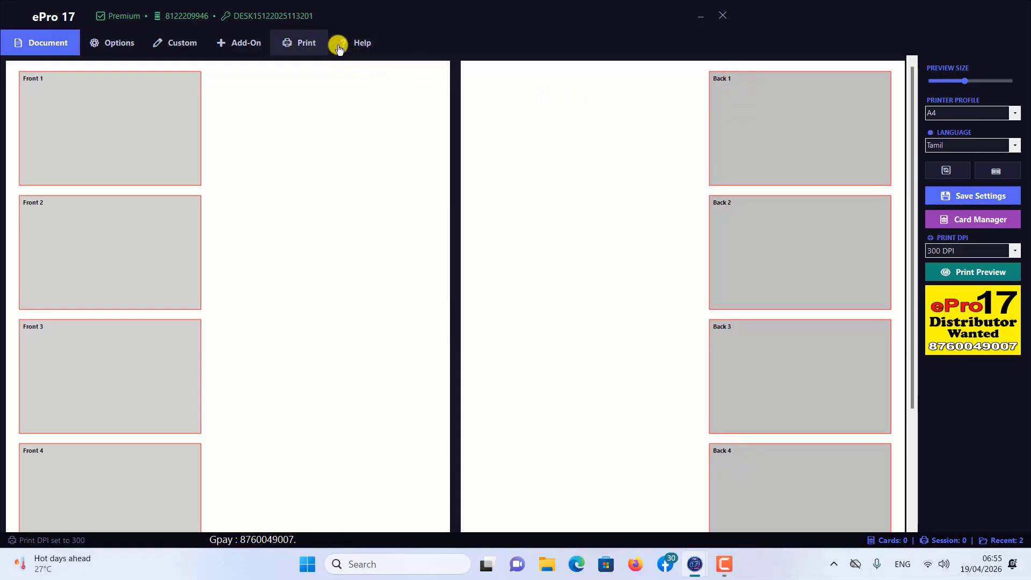
Step: Update Aadhar, Color Aadhar and Printer settings from the admin template, adding six printer profiles
{"action": "left_click", "coordinate": [365, 50]}
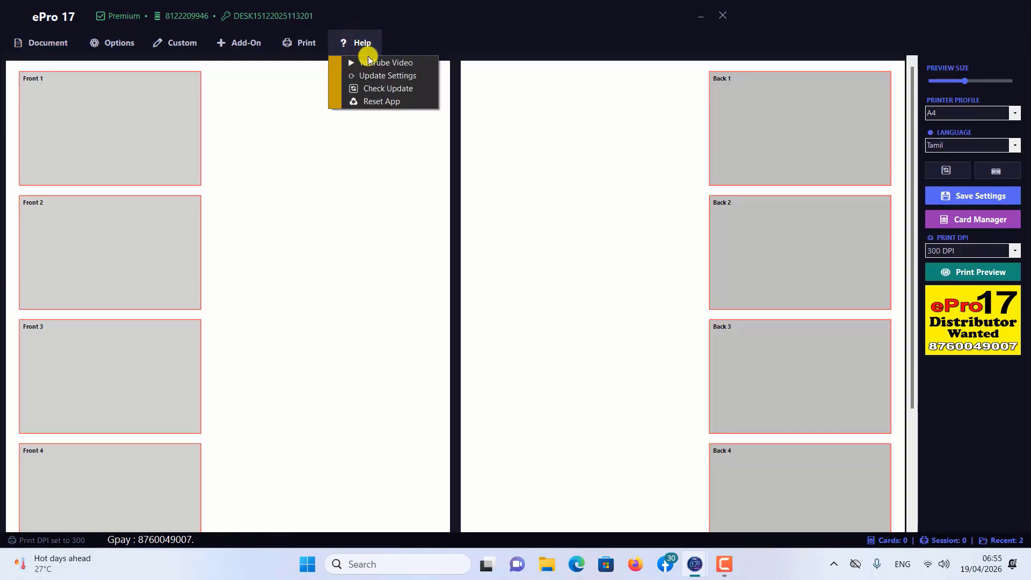
{"action": "left_click", "coordinate": [389, 79]}
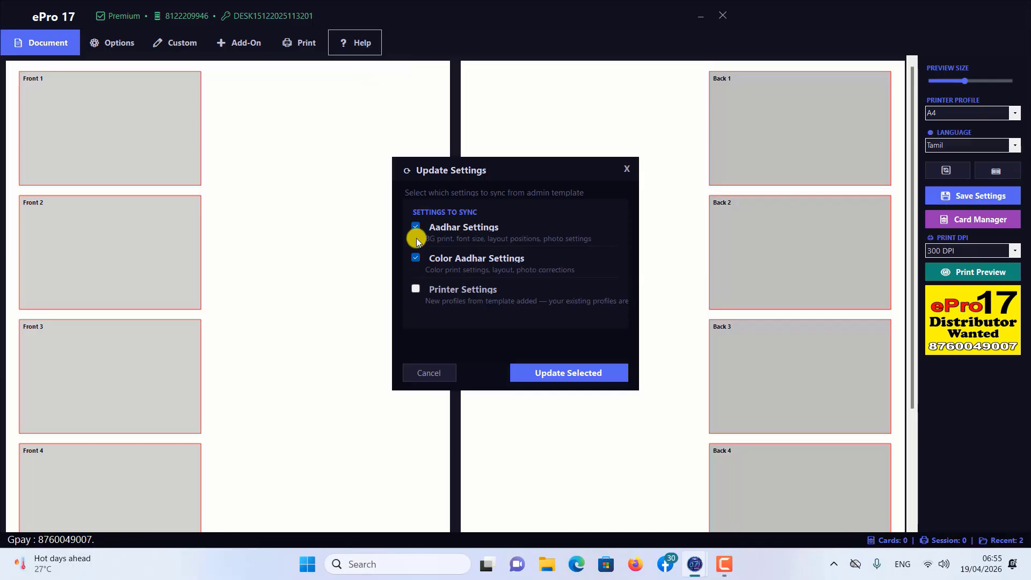
{"action": "left_click", "coordinate": [418, 290]}
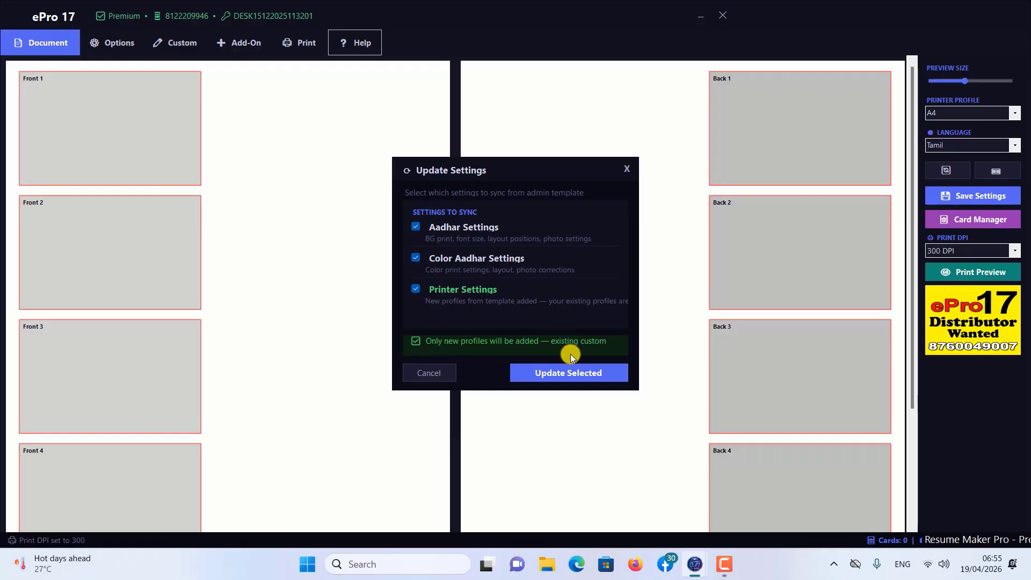
{"action": "left_click", "coordinate": [556, 379]}
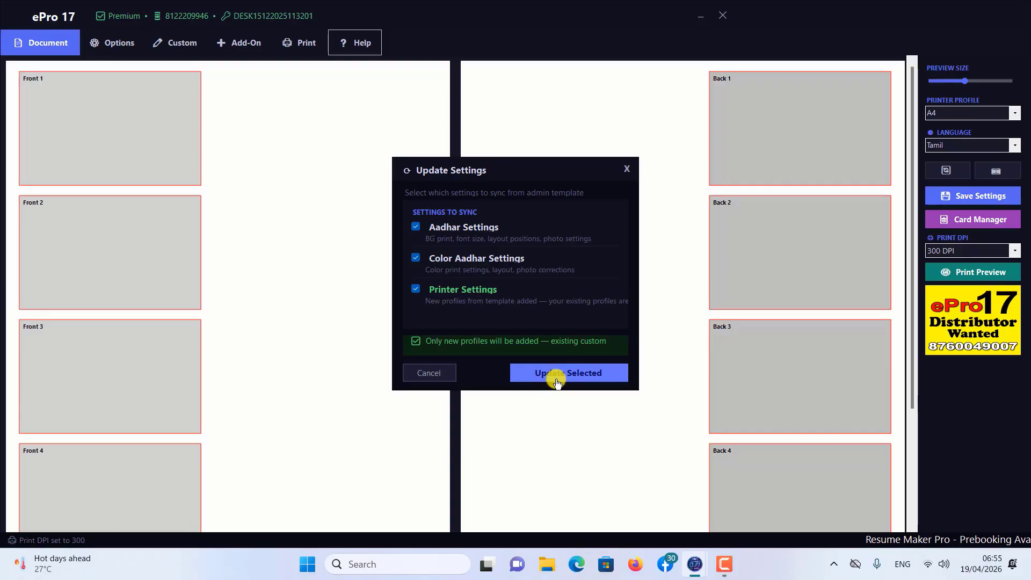
{"action": "left_click", "coordinate": [557, 380]}
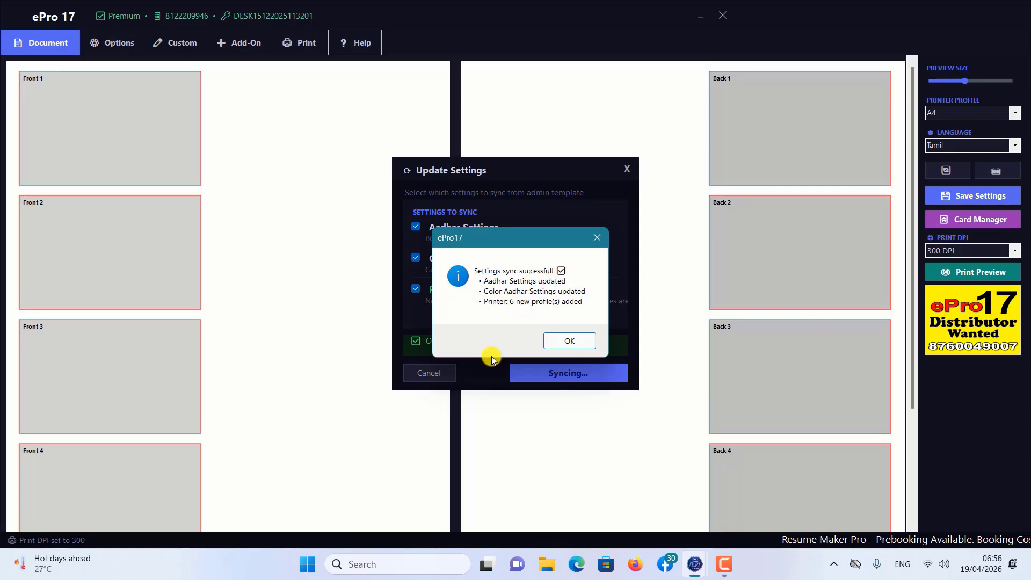
{"action": "left_click", "coordinate": [574, 346]}
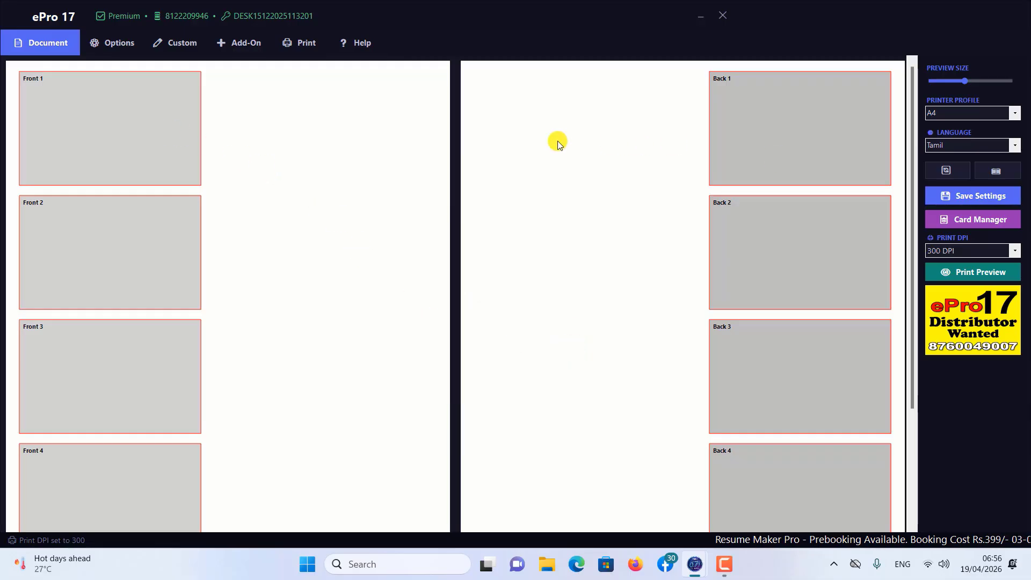
Step: In Printer Setup, switch the profile from A4 to A4-10 with ten card positions
{"action": "left_click", "coordinate": [97, 44]}
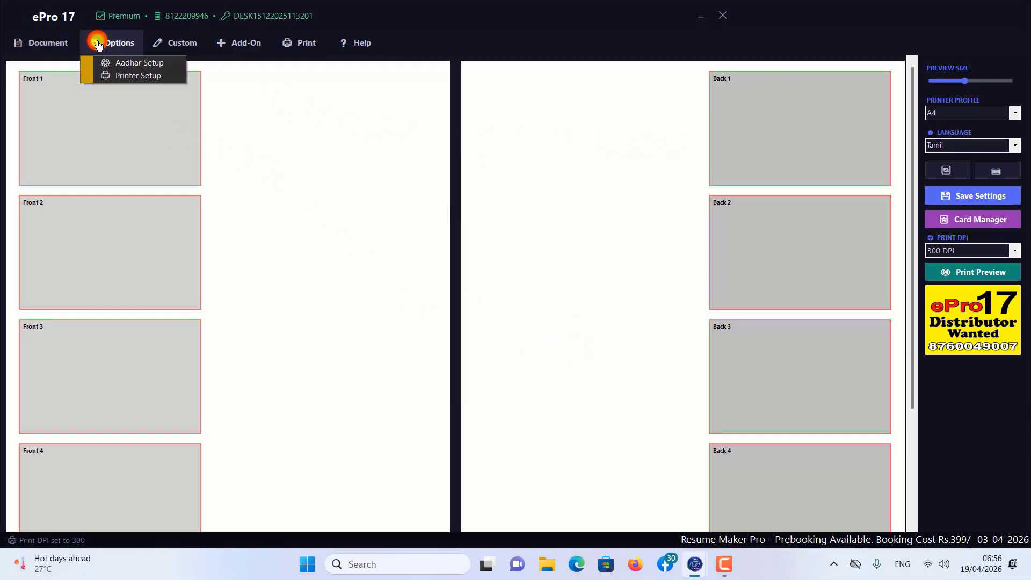
{"action": "left_click", "coordinate": [126, 83]}
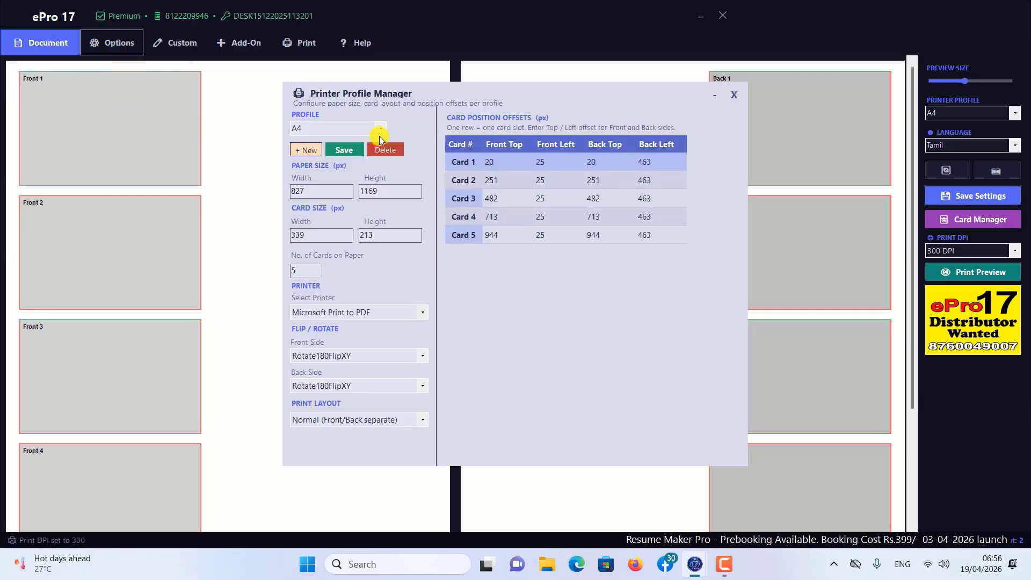
{"action": "left_click", "coordinate": [380, 129]}
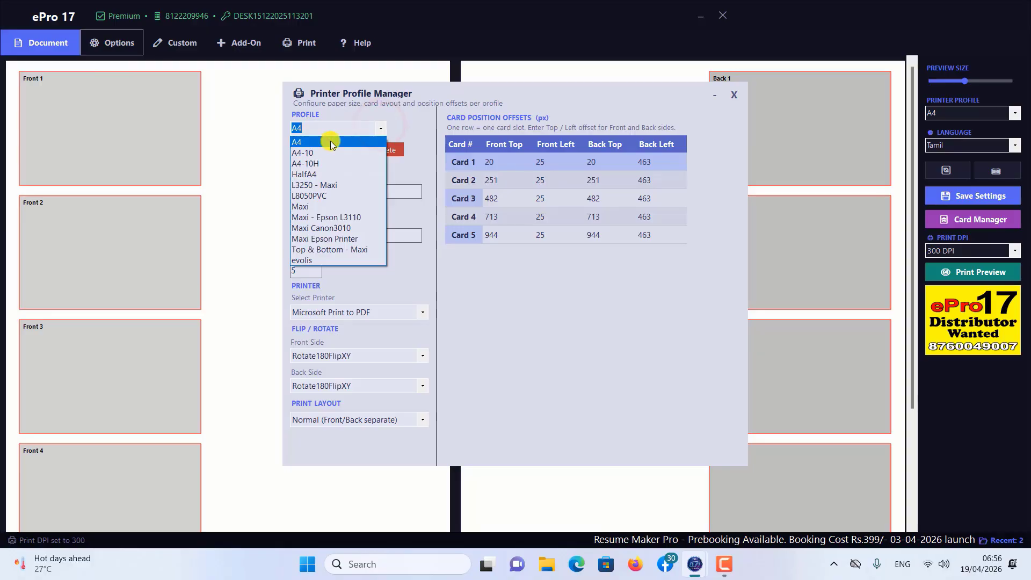
{"action": "left_click", "coordinate": [330, 141]}
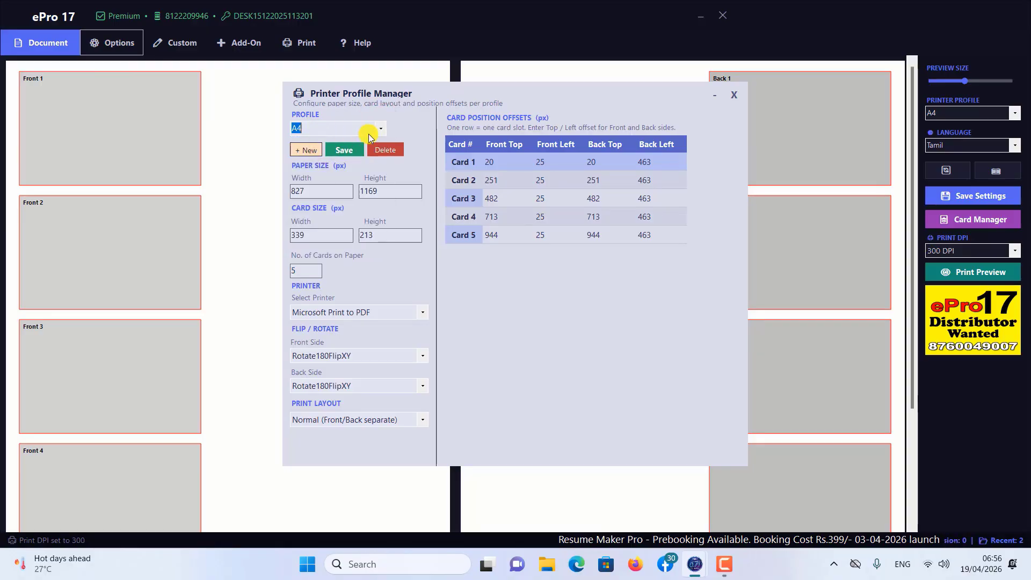
{"action": "left_click", "coordinate": [382, 127]}
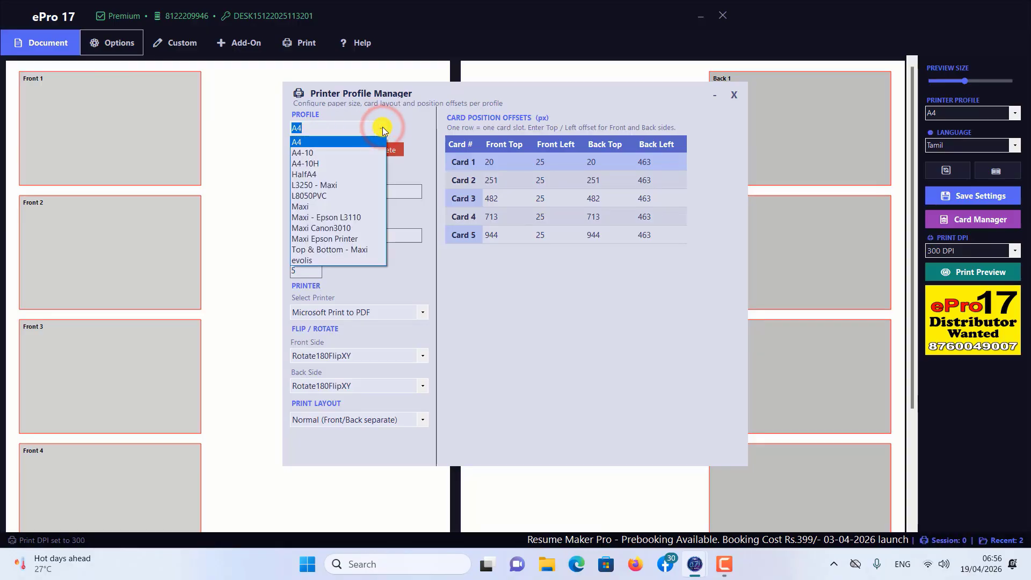
{"action": "left_click", "coordinate": [314, 143]}
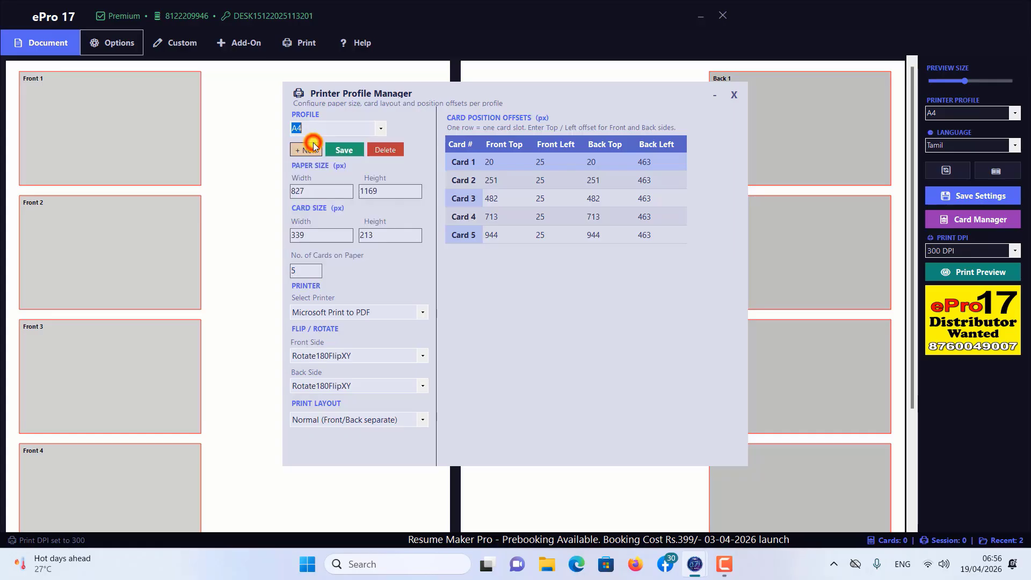
{"action": "left_click", "coordinate": [380, 128]}
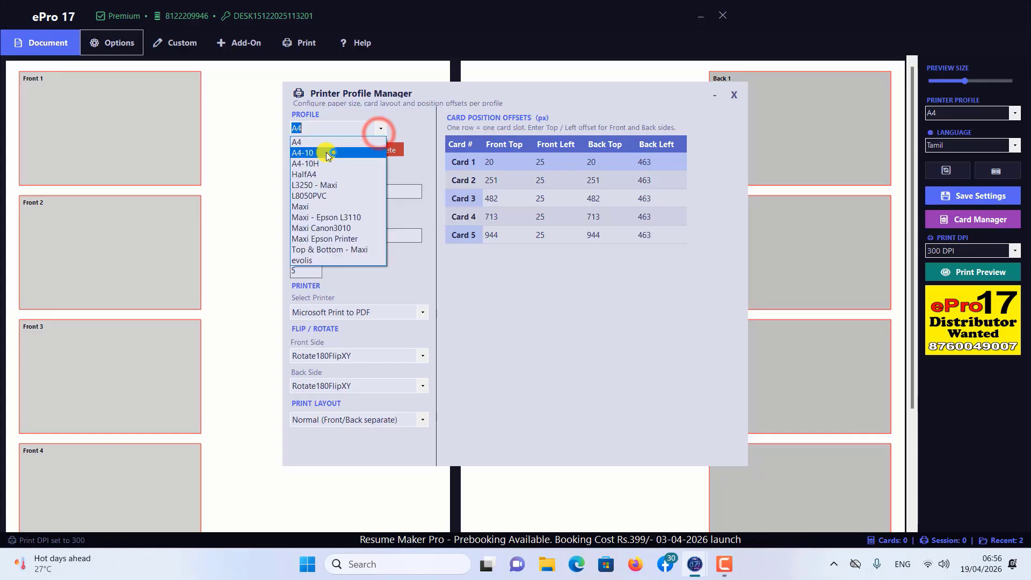
{"action": "left_click", "coordinate": [318, 155]}
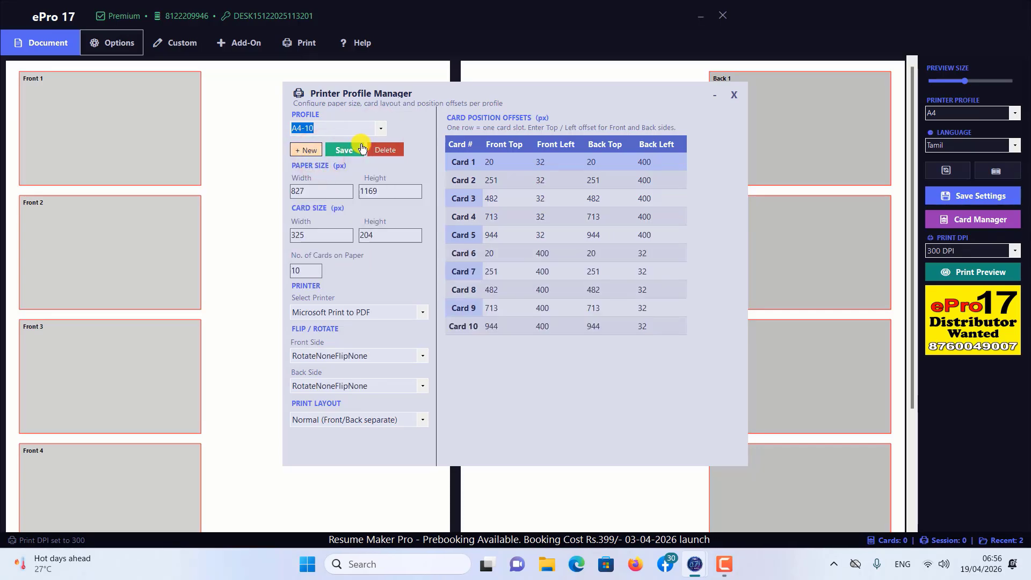
{"action": "left_click", "coordinate": [381, 129]}
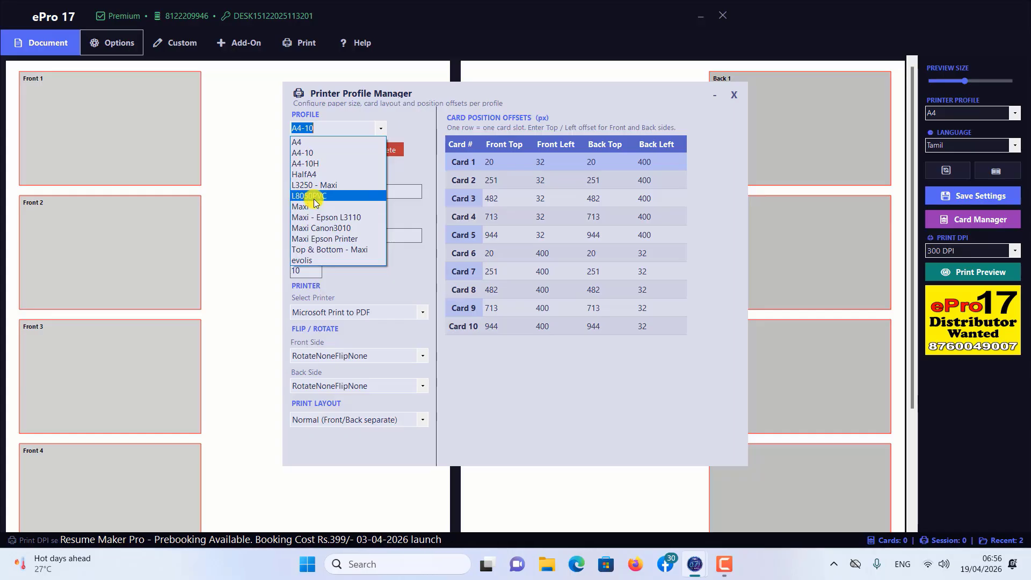
Step: Load the evolis profile, then the Top & Bottom - Maxi profile with its Top-Bottom layout
{"action": "left_click", "coordinate": [301, 260]}
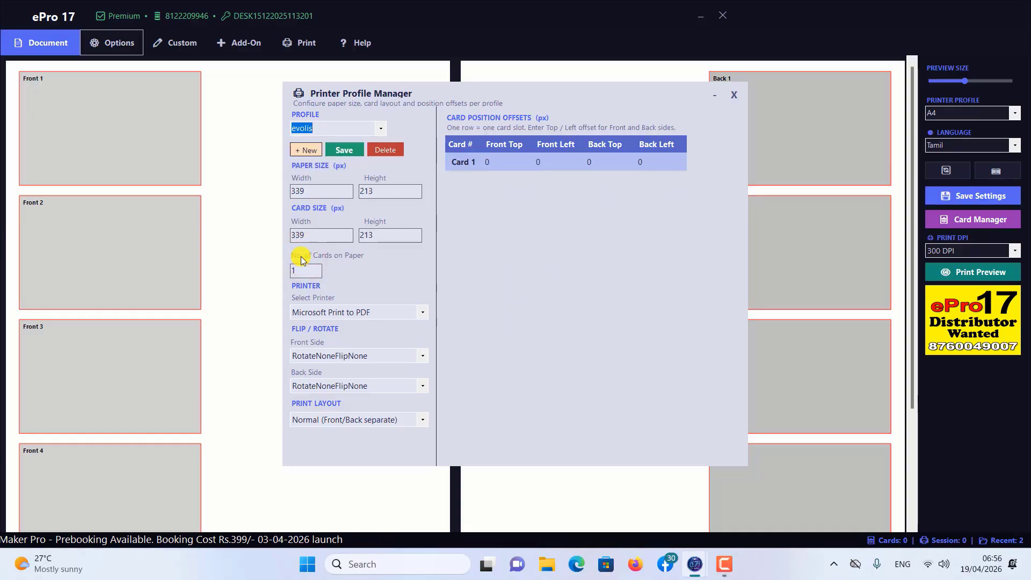
{"action": "left_click", "coordinate": [380, 131]}
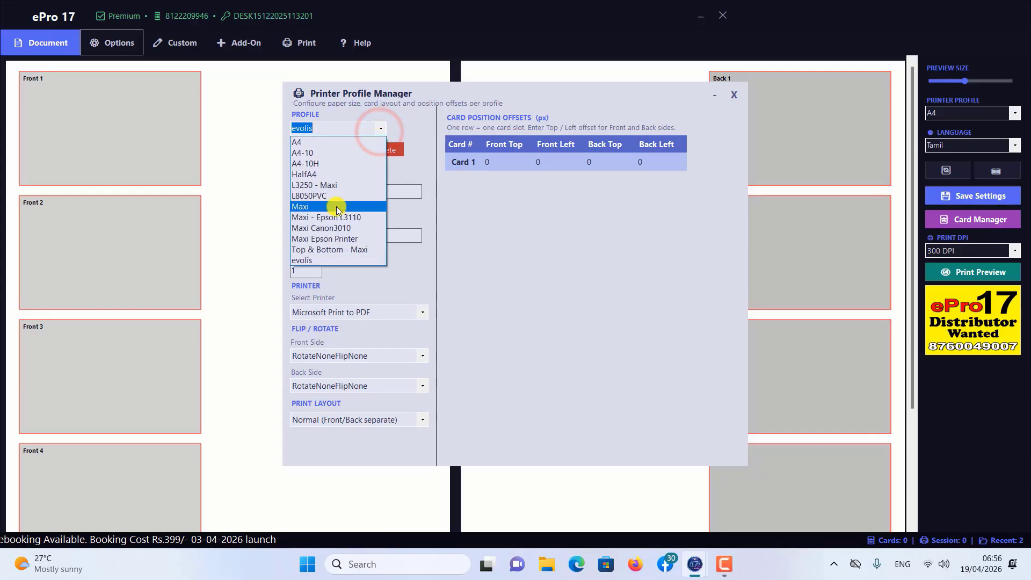
{"action": "left_click", "coordinate": [301, 262]}
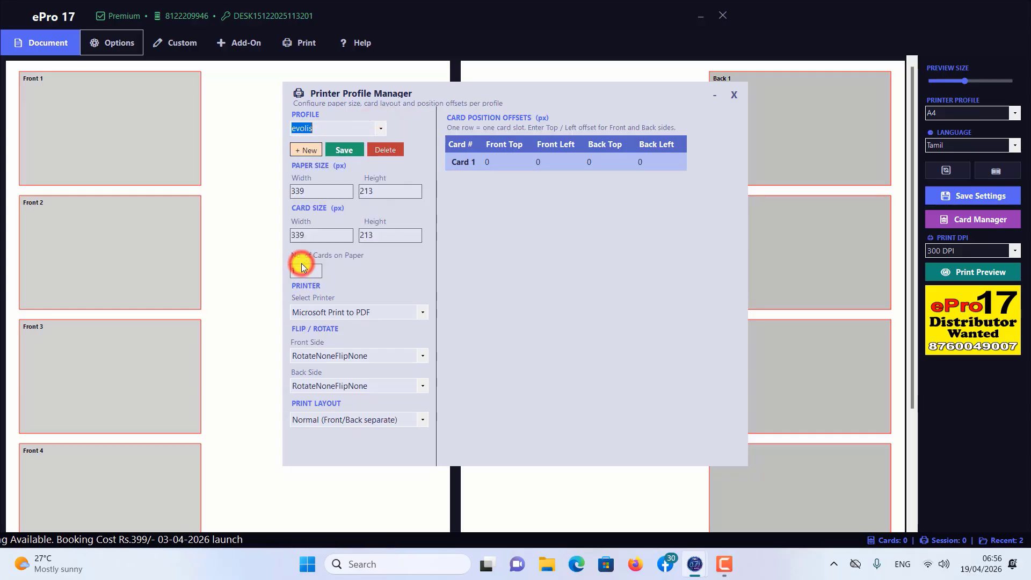
{"action": "left_click", "coordinate": [380, 128]}
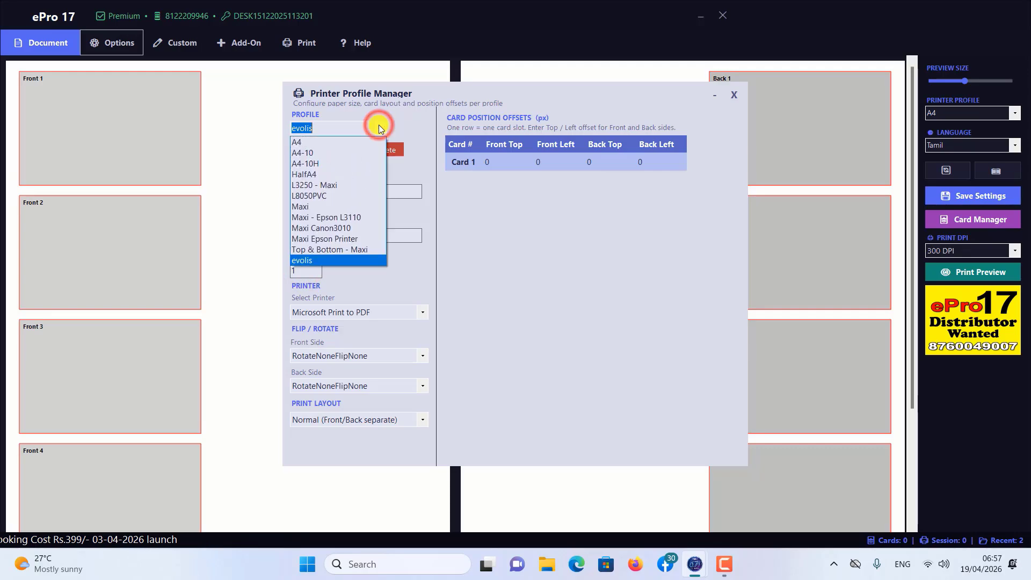
{"action": "left_click", "coordinate": [345, 250]}
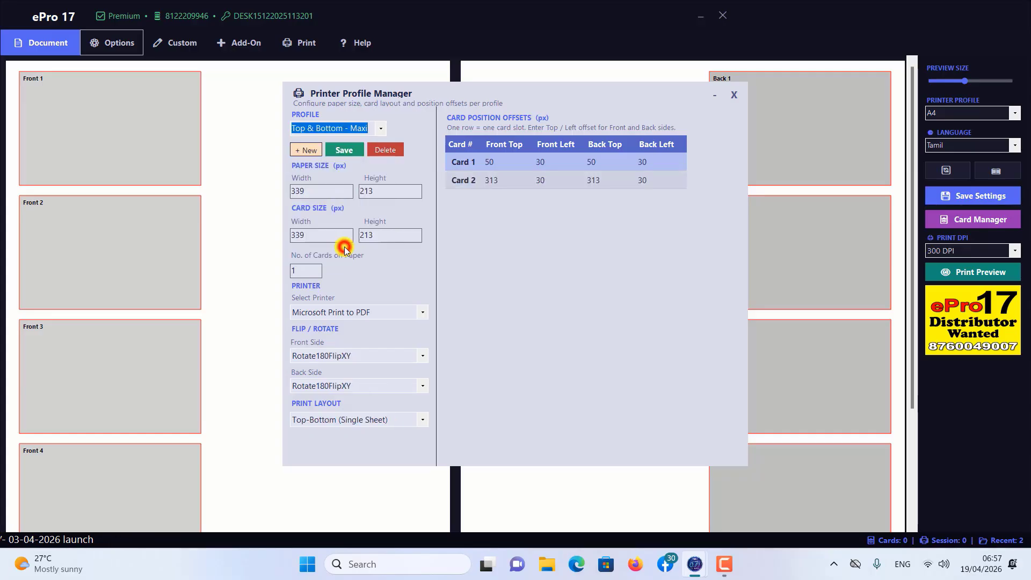
Step: Reopen the Profile dropdown to list the saved printer profiles
{"action": "left_click", "coordinate": [379, 131]}
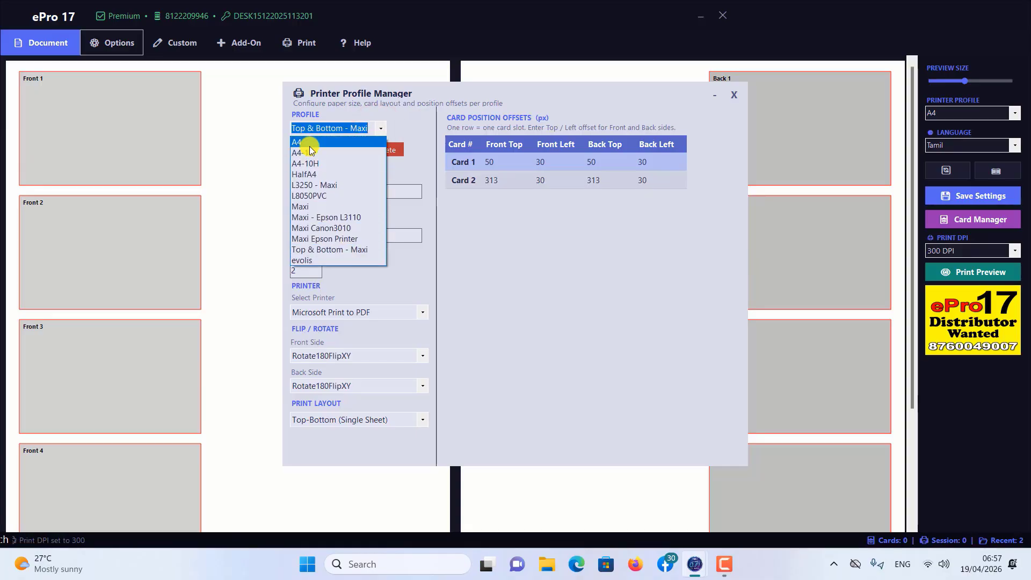
{"action": "left_click", "coordinate": [359, 46]}
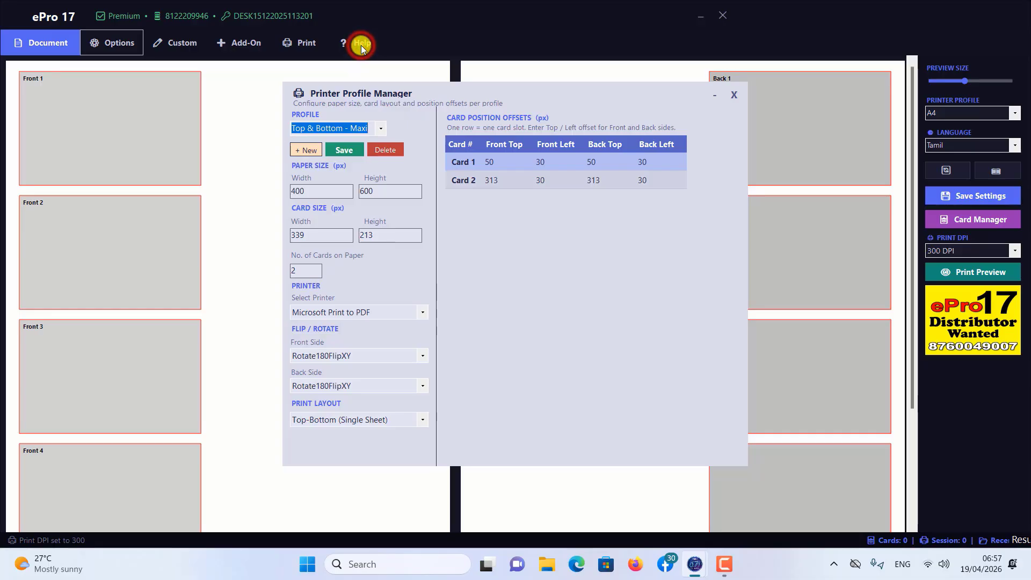
{"action": "left_click", "coordinate": [361, 48]}
{"action": "left_click", "coordinate": [361, 49]}
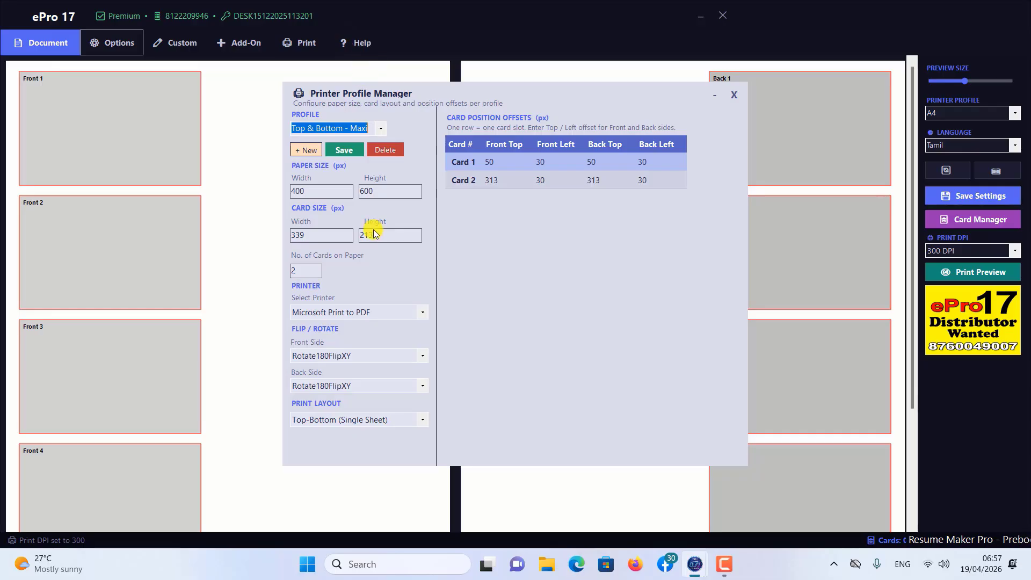
{"action": "left_click", "coordinate": [382, 128]}
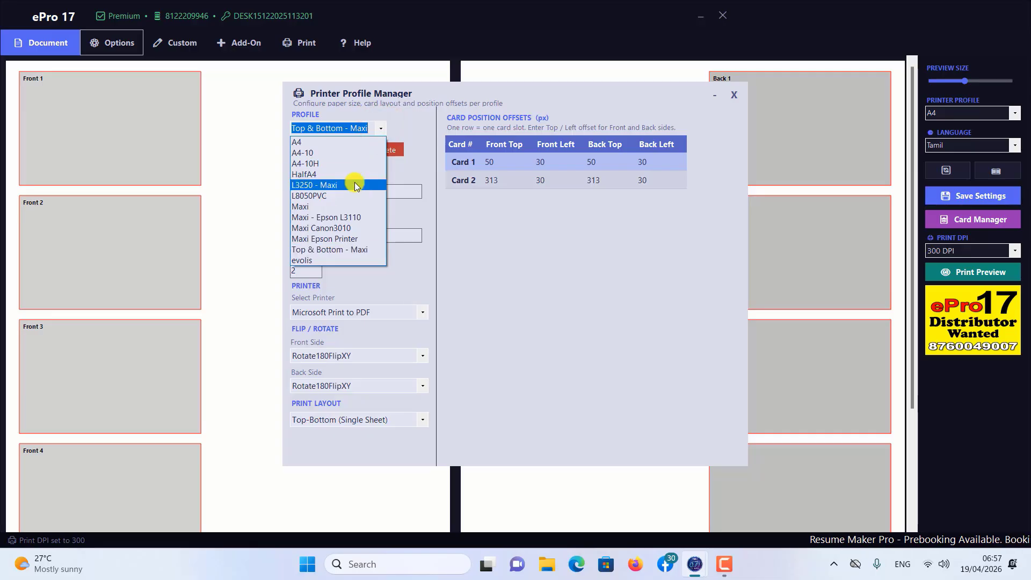
Step: Select the Maxi Epson Printer profile and set its printer to CutePDF Writer
{"action": "left_click", "coordinate": [348, 238]}
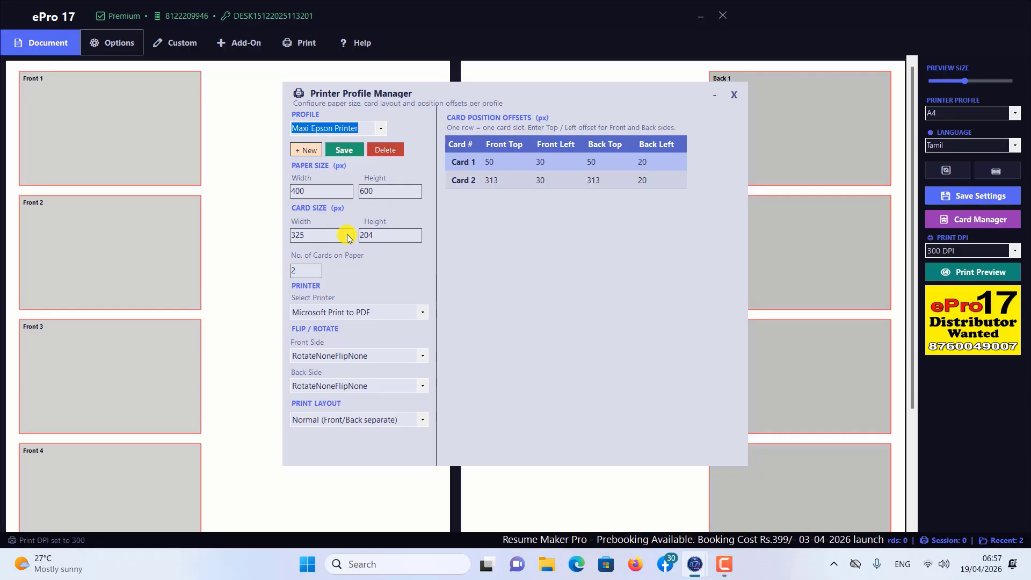
{"action": "left_click", "coordinate": [381, 128]}
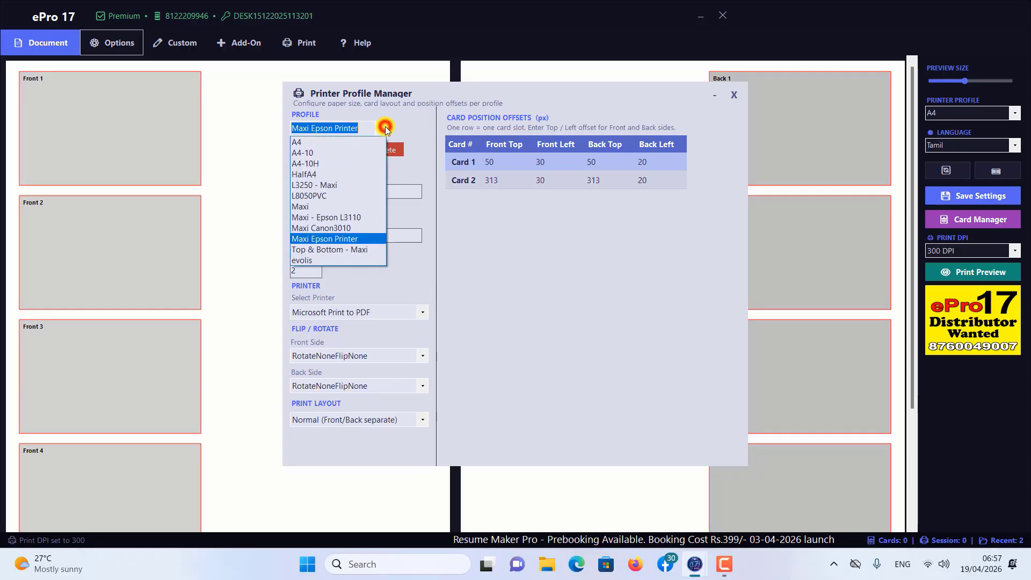
{"action": "left_click", "coordinate": [341, 238]}
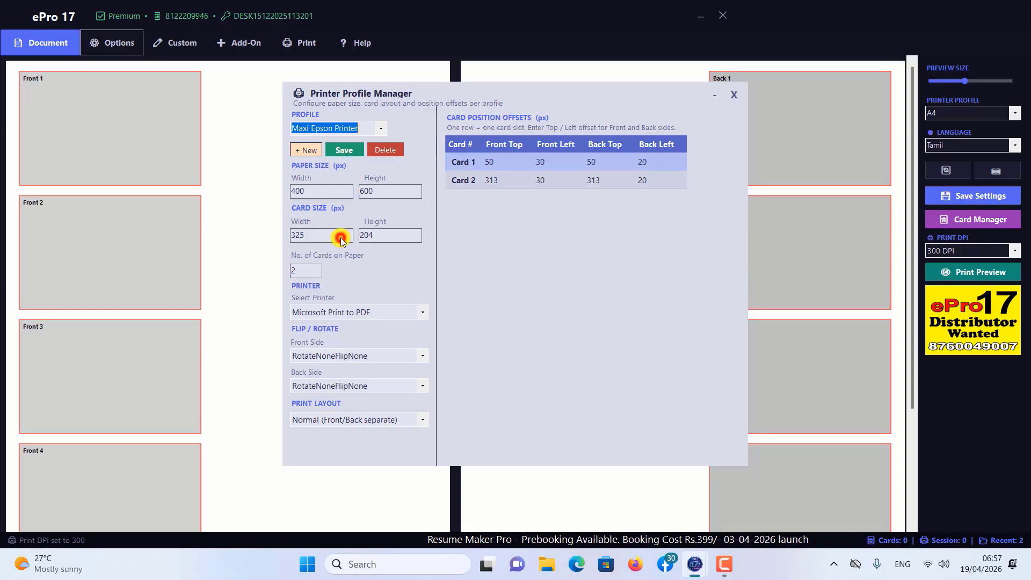
{"action": "left_click", "coordinate": [418, 313]}
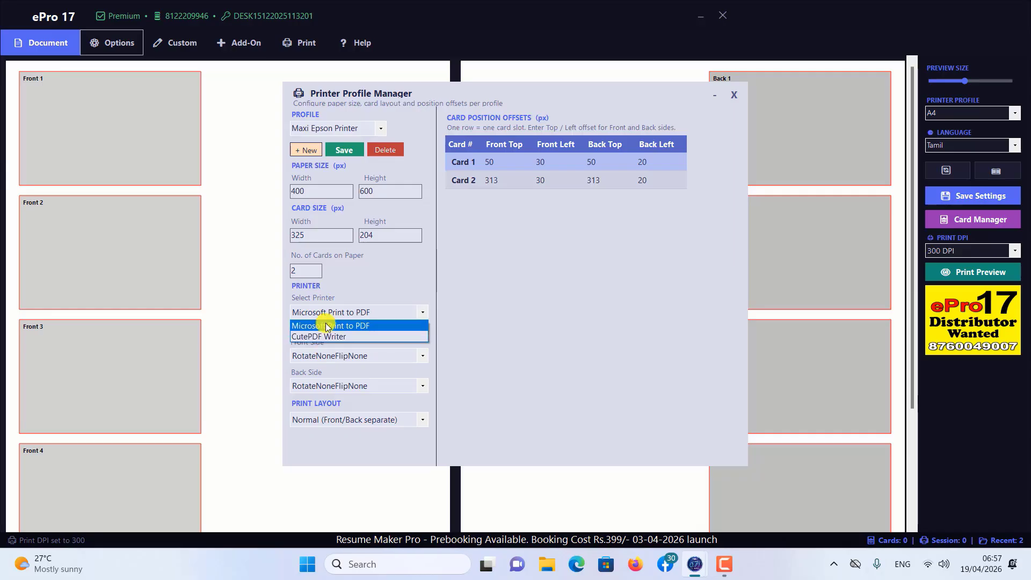
{"action": "left_click", "coordinate": [427, 312]}
{"action": "left_click", "coordinate": [428, 312]}
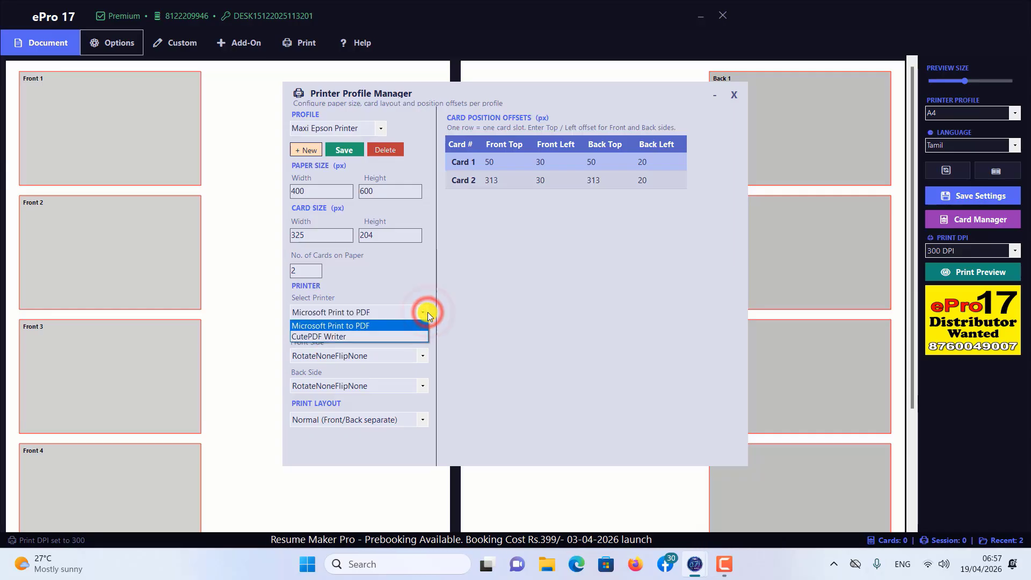
{"action": "left_click", "coordinate": [330, 336]}
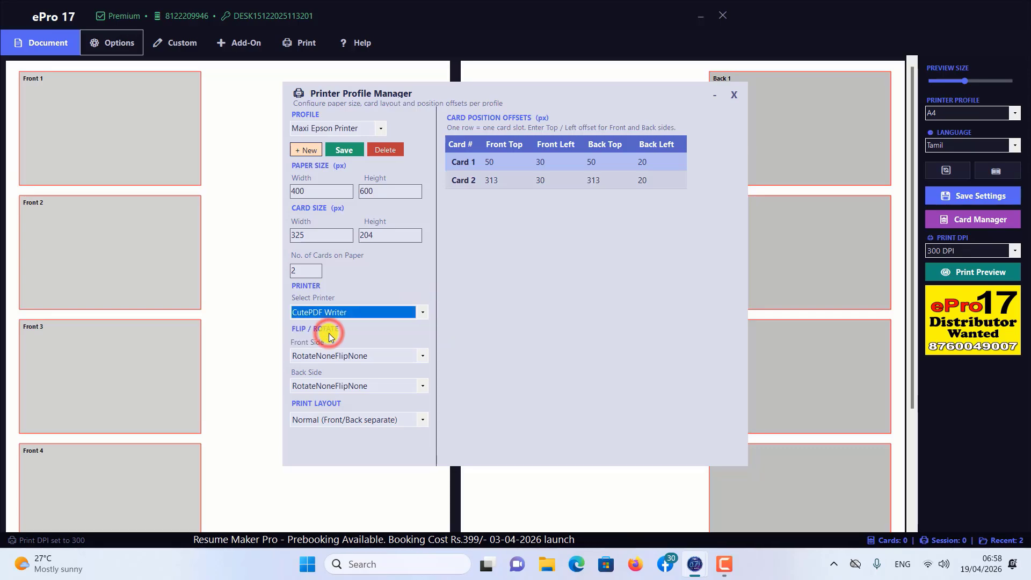
Step: Save the Maxi Epson Printer profile, confirm, and close the Printer Profile Manager
{"action": "left_click", "coordinate": [776, 432]}
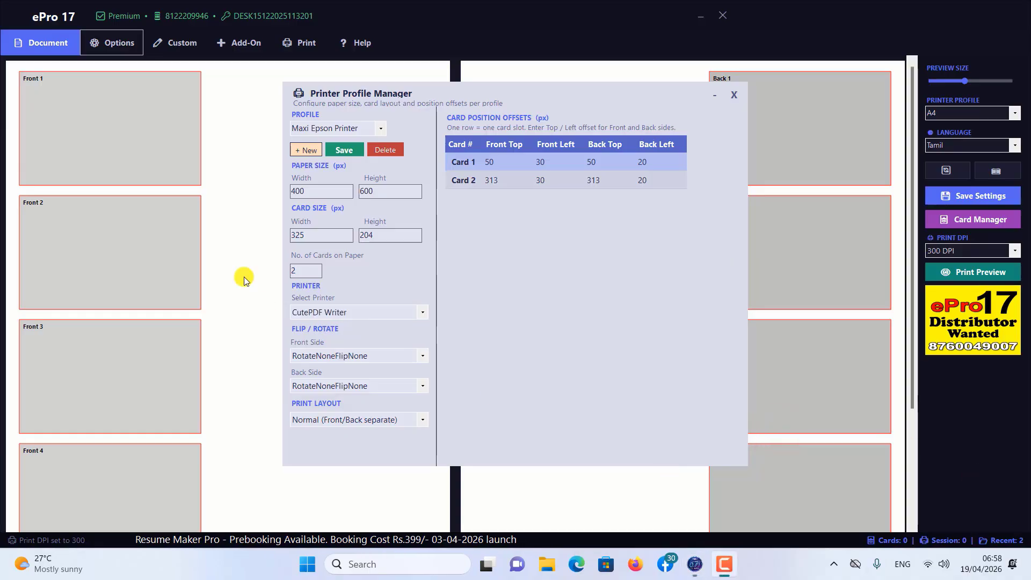
{"action": "left_click", "coordinate": [347, 148]}
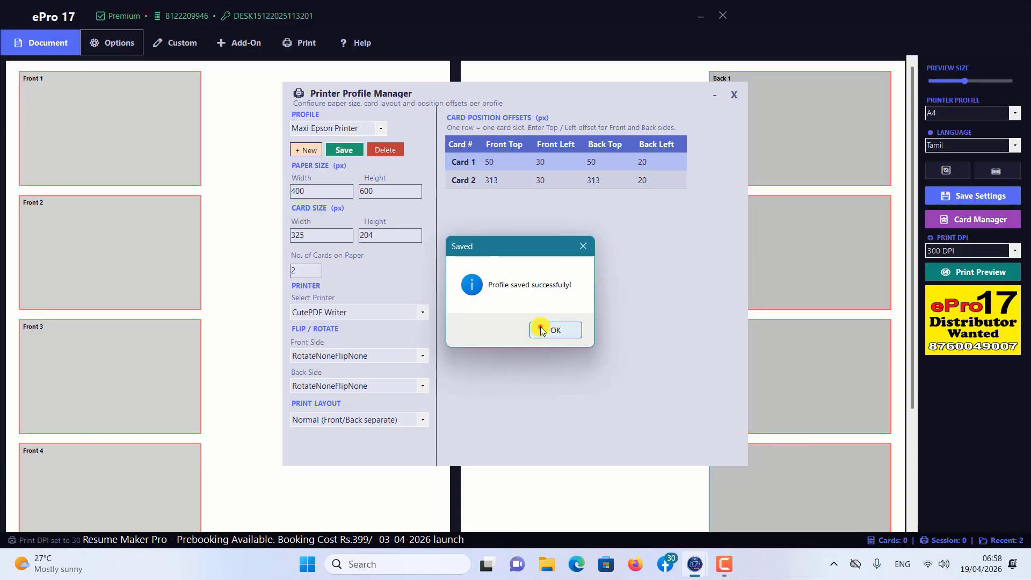
{"action": "left_click", "coordinate": [541, 330]}
{"action": "left_click", "coordinate": [742, 96]}
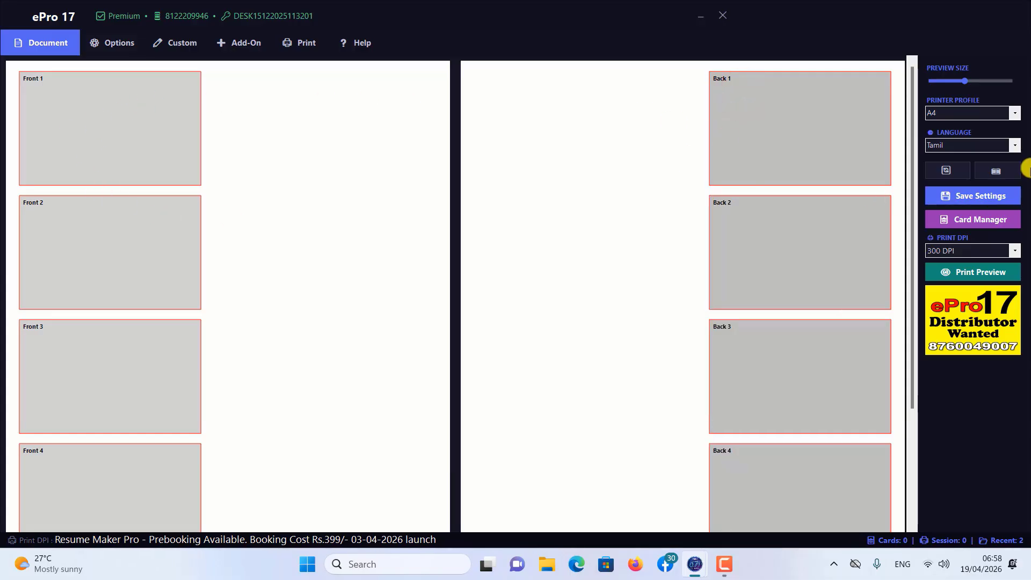
Step: Switch the card layout to Maxi Epson Printer, two cards per side, and open Start
{"action": "left_click", "coordinate": [1015, 113]}
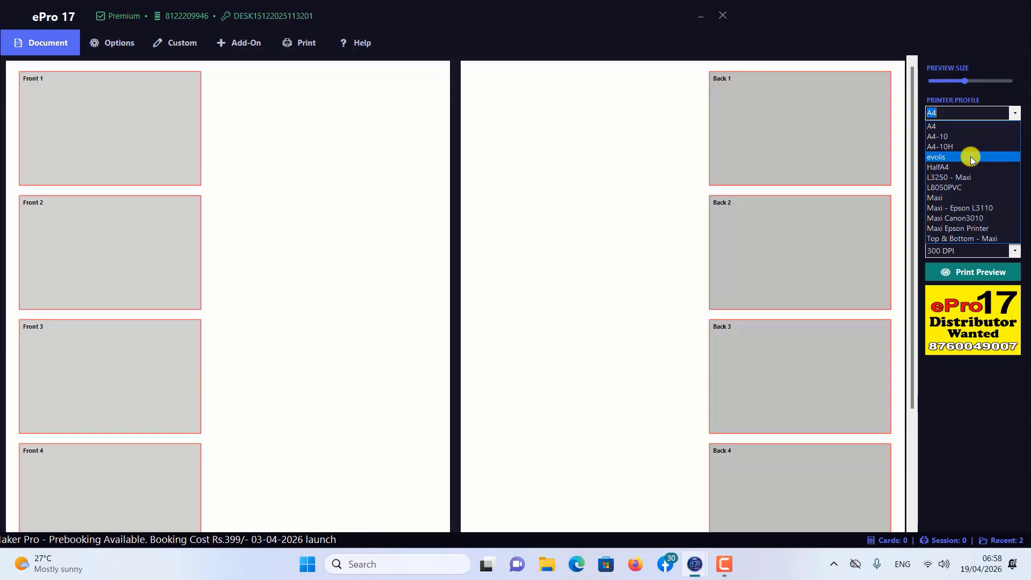
{"action": "left_click", "coordinate": [951, 227]}
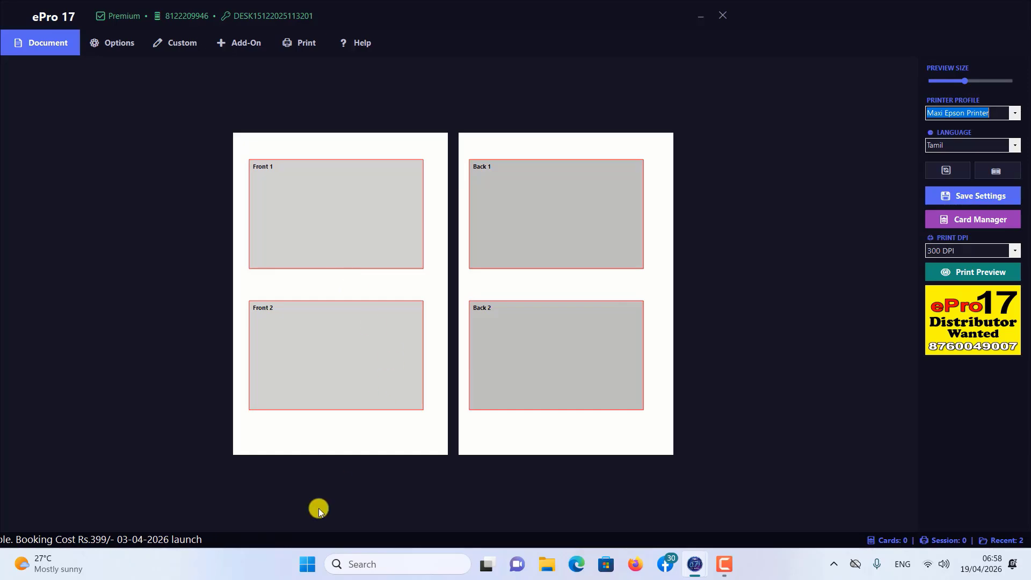
{"action": "left_click", "coordinate": [315, 568]}
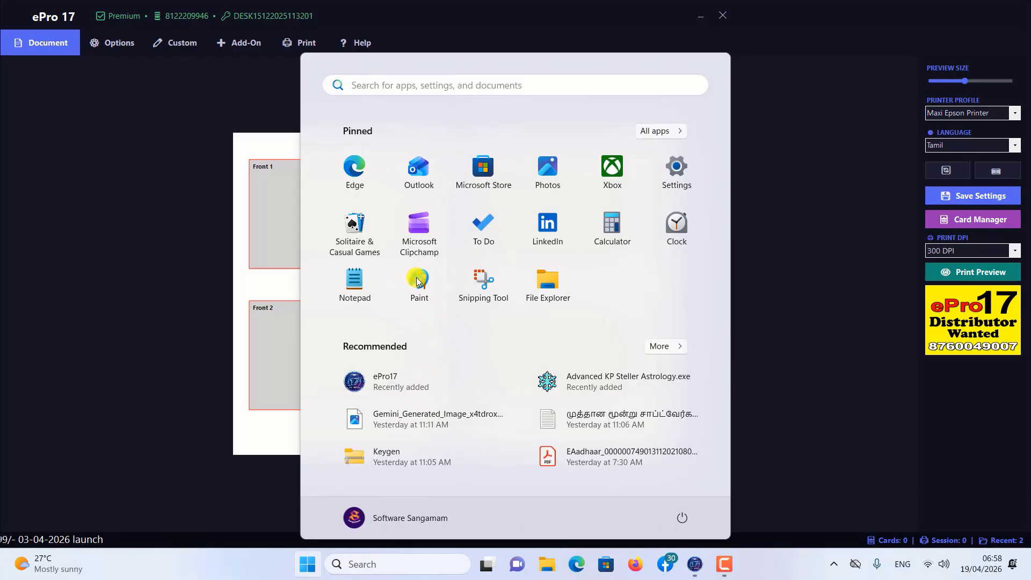
Step: Search 'con' in the Start menu and launch Control Panel
{"action": "type", "text": "con"}
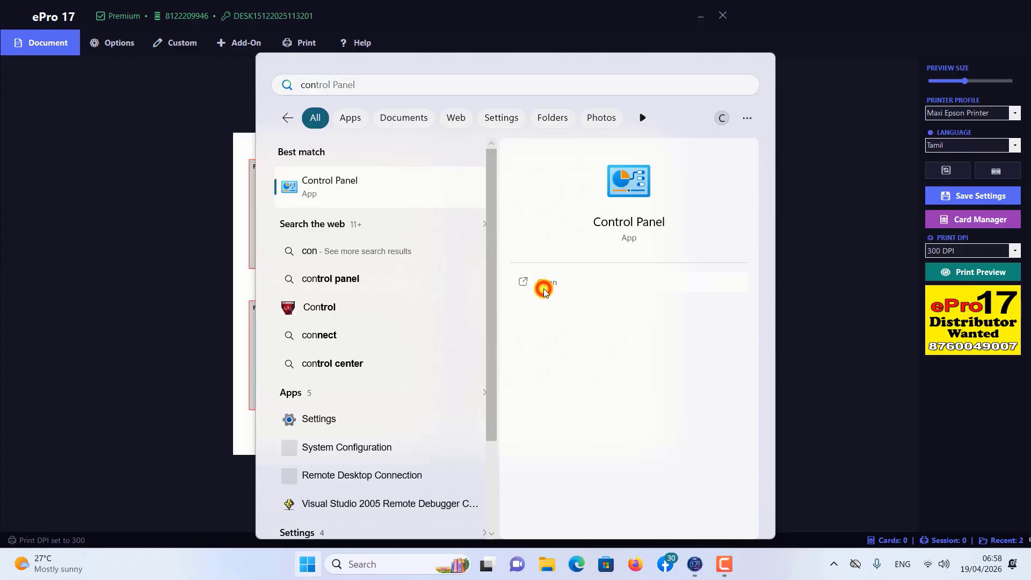
{"action": "left_click", "coordinate": [545, 290]}
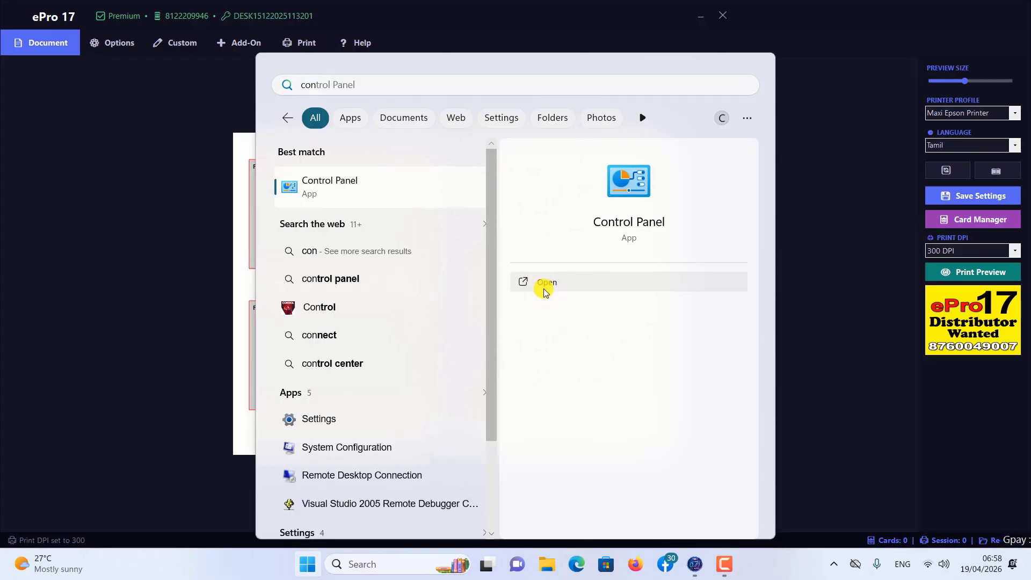
{"action": "left_click", "coordinate": [545, 291]}
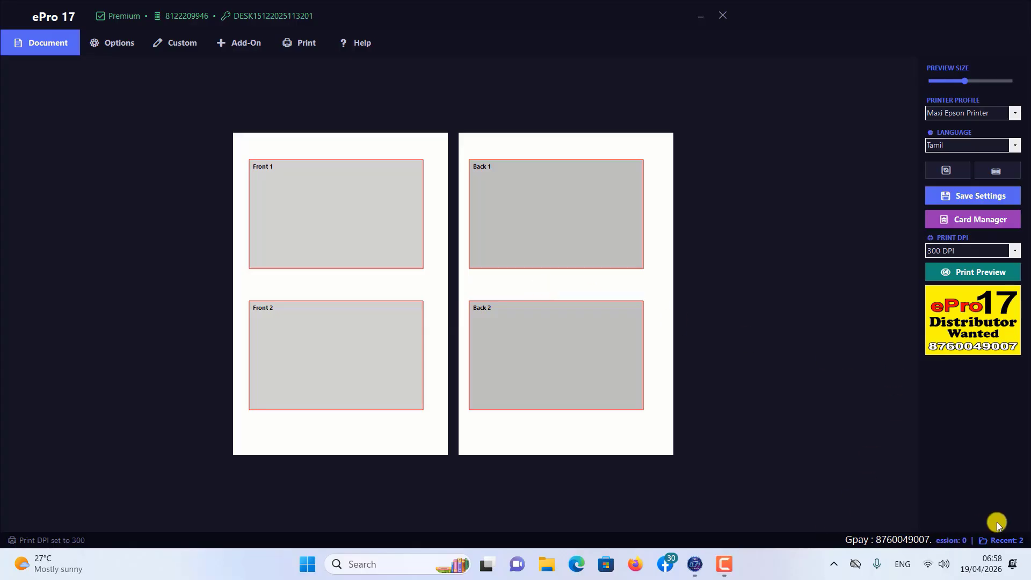
{"action": "left_click", "coordinate": [974, 481]}
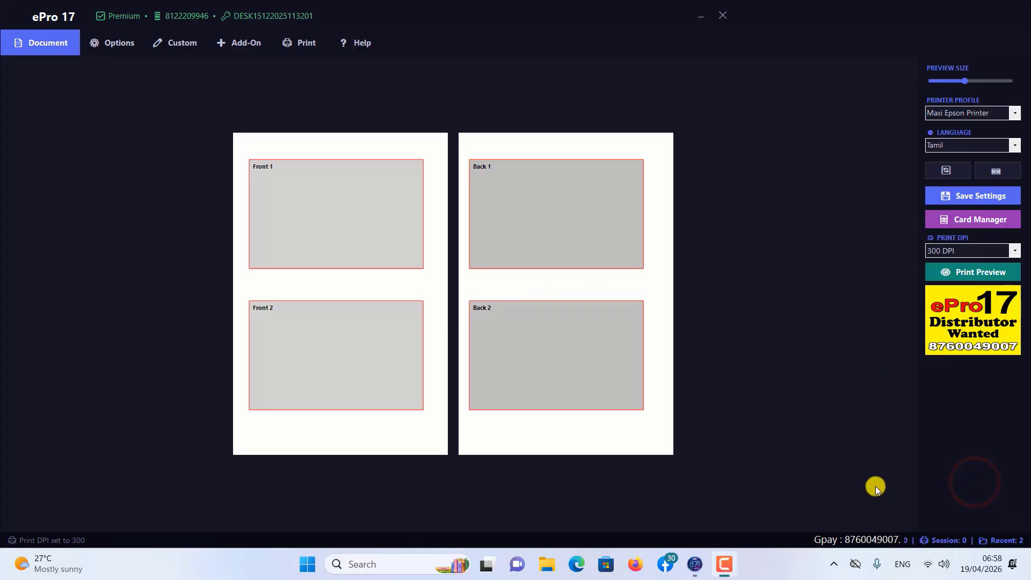
Step: In Control Panel's Hardware and Sound, open View devices and printers
{"action": "left_click", "coordinate": [981, 504]}
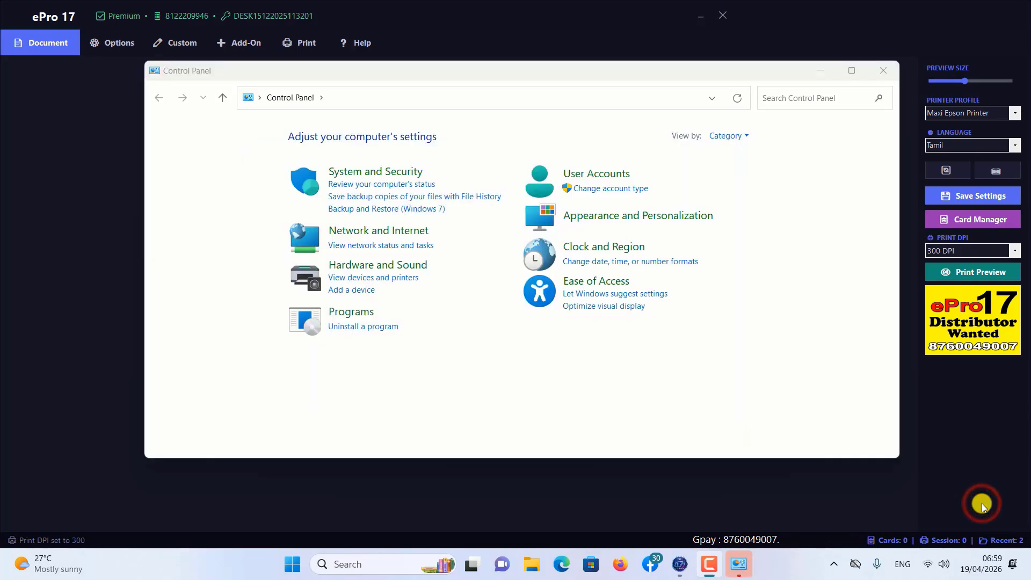
{"action": "left_click", "coordinate": [375, 280]}
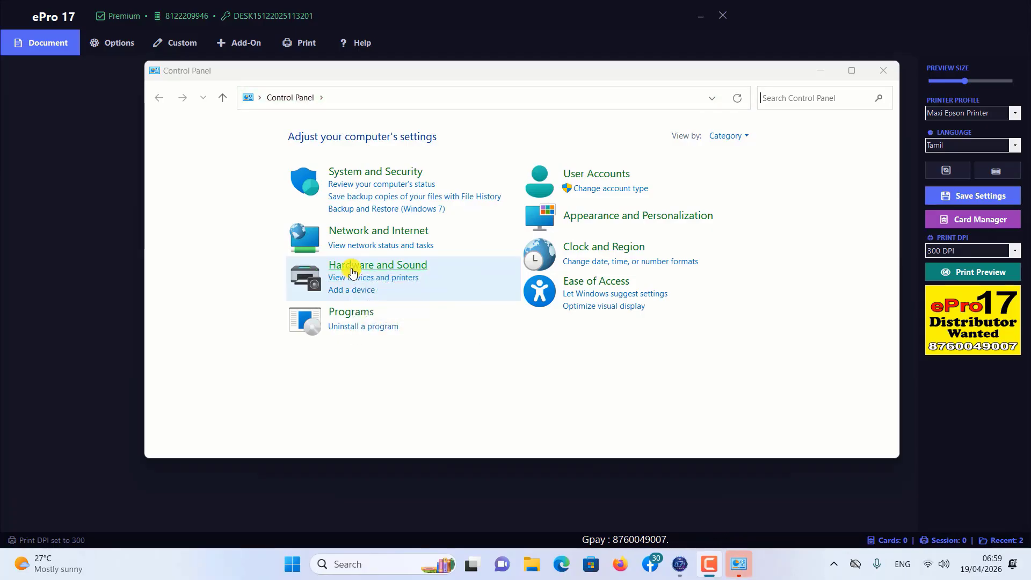
{"action": "left_click", "coordinate": [349, 279]}
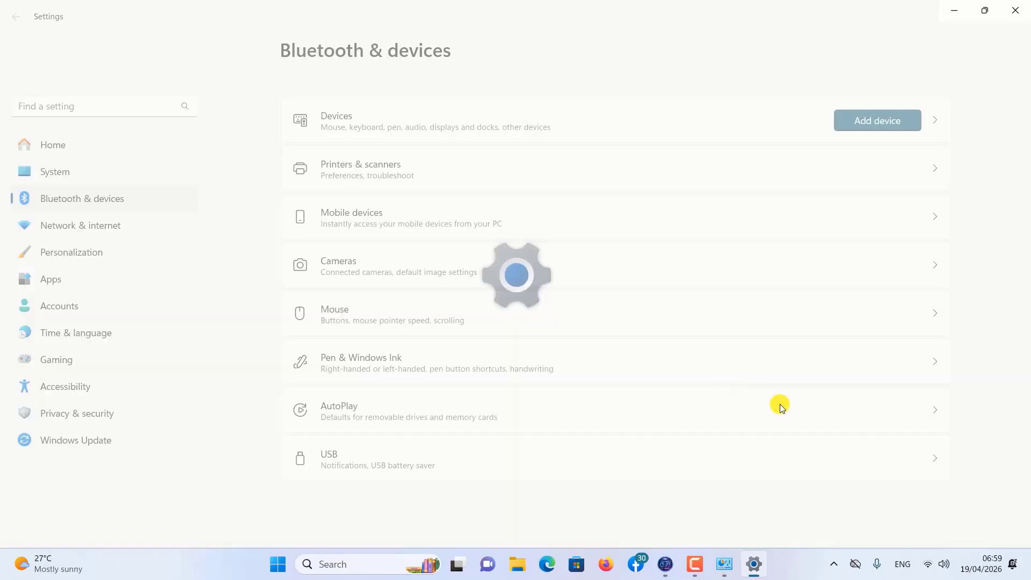
Step: Go to Printers & scanners, choose CutePDF Writer, and open its Printing preferences
{"action": "left_click", "coordinate": [361, 173]}
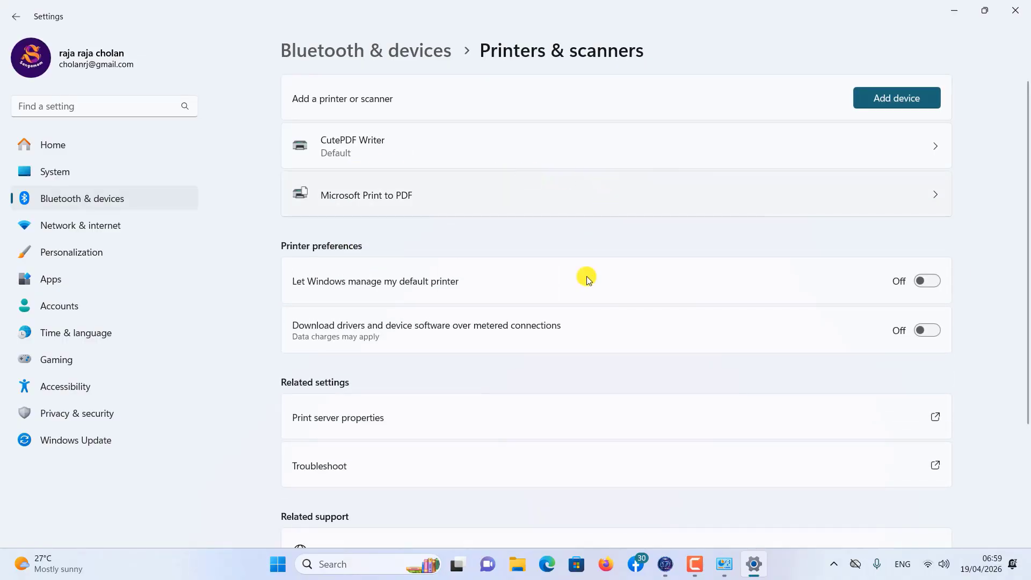
{"action": "left_click", "coordinate": [916, 151]}
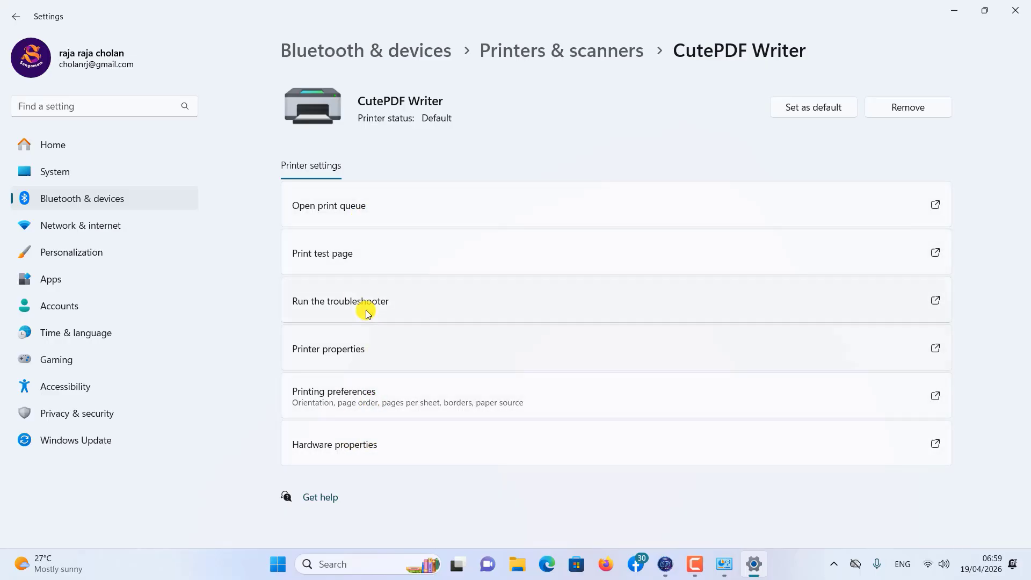
{"action": "left_click", "coordinate": [353, 397]}
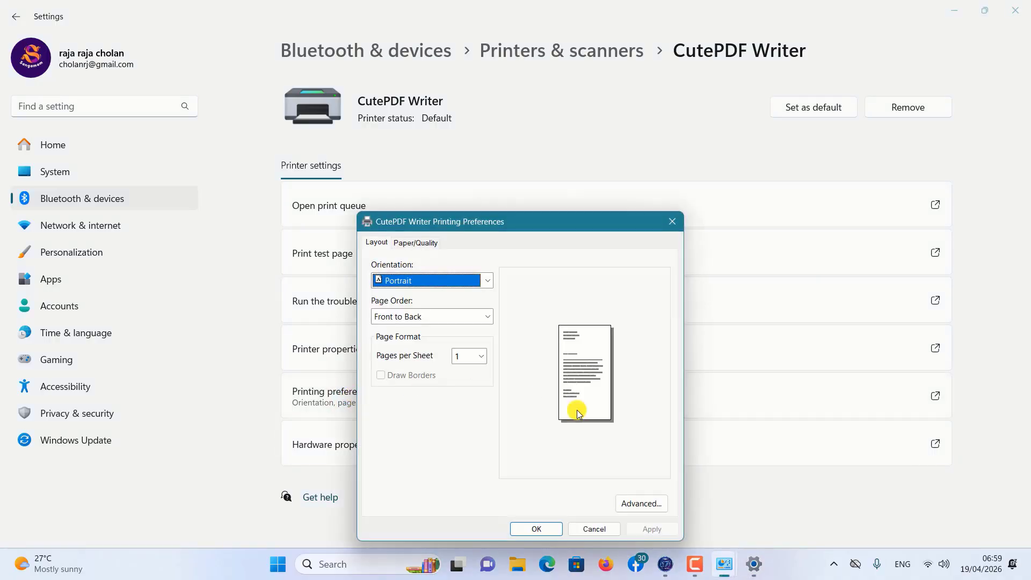
Step: Select A4 as the paper size in CutePDF Writer's Advanced Options
{"action": "left_click", "coordinate": [628, 501]}
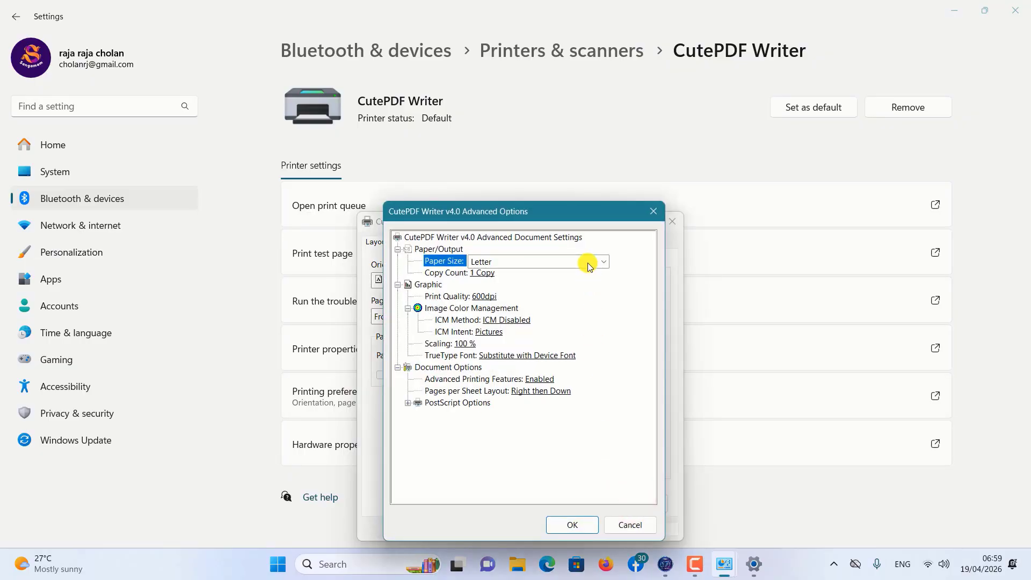
{"action": "left_click", "coordinate": [602, 263]}
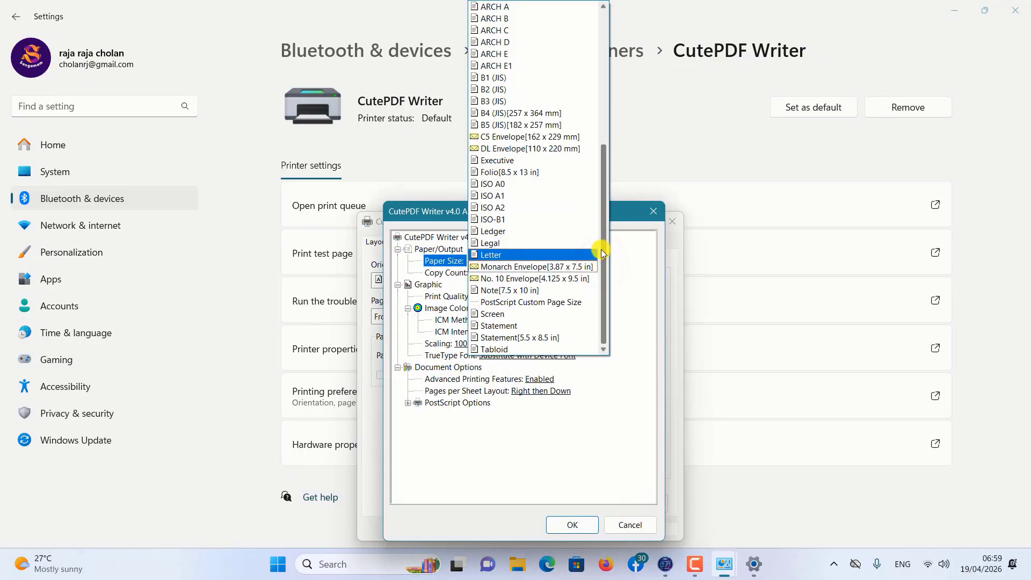
{"action": "left_click_drag", "start_coordinate": [602, 232], "coordinate": [598, 3]}
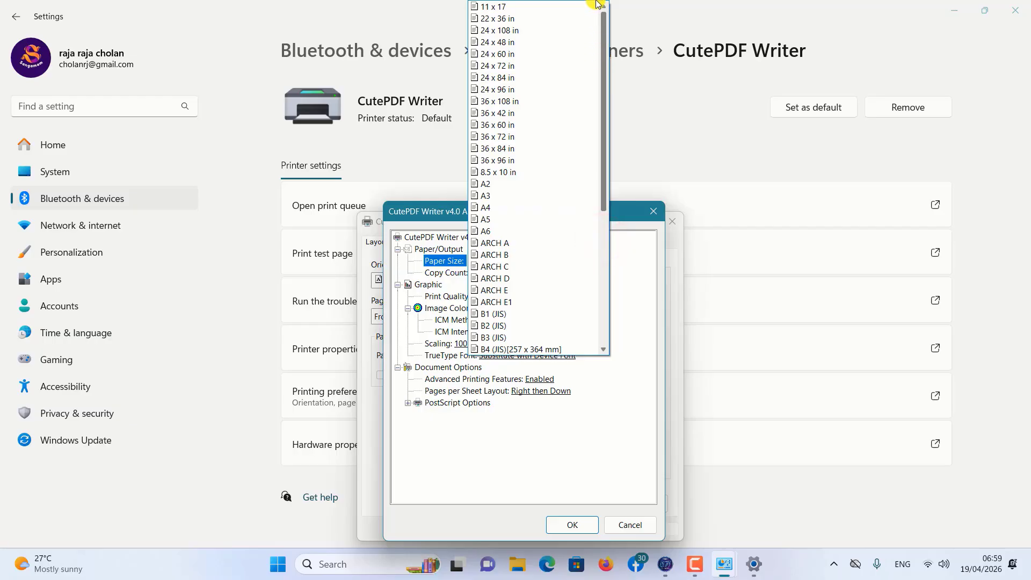
{"action": "mouse_move", "coordinate": [601, 111]}
{"action": "left_mouse_down"}
{"action": "mouse_move", "coordinate": [603, 211]}
{"action": "mouse_move", "coordinate": [602, 115]}
{"action": "left_mouse_up"}
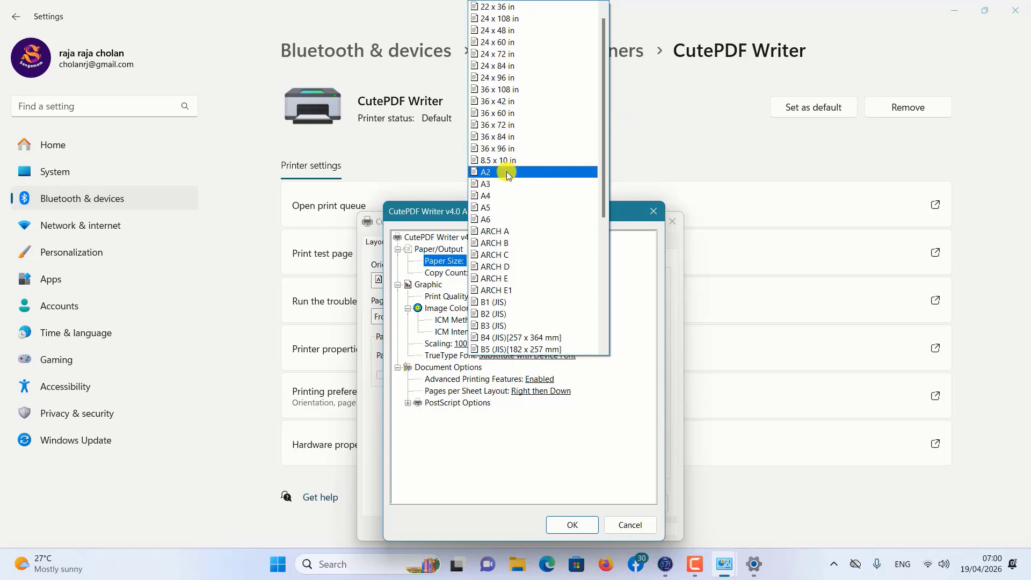
{"action": "left_click", "coordinate": [485, 199]}
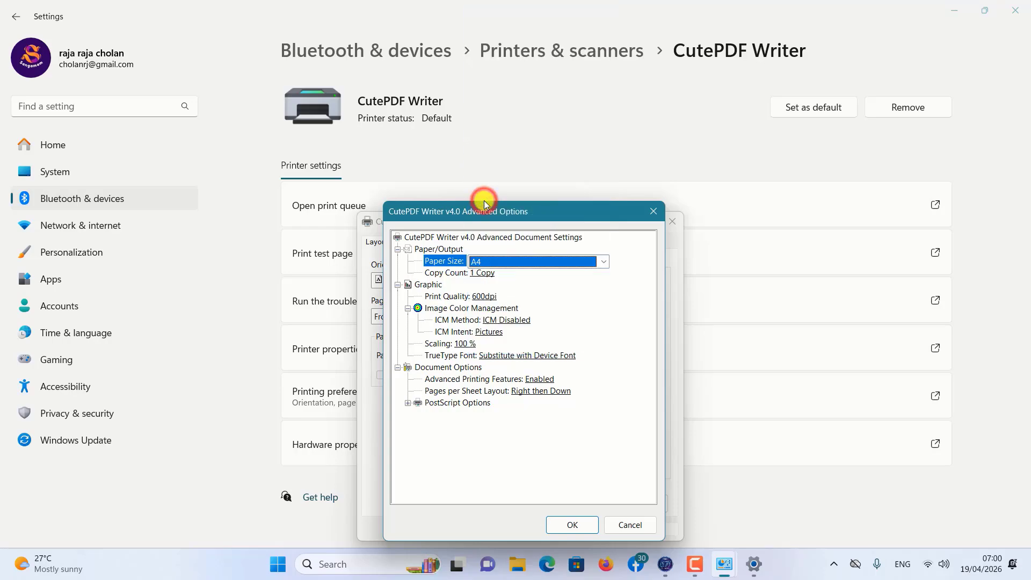
{"action": "left_click", "coordinate": [604, 261]}
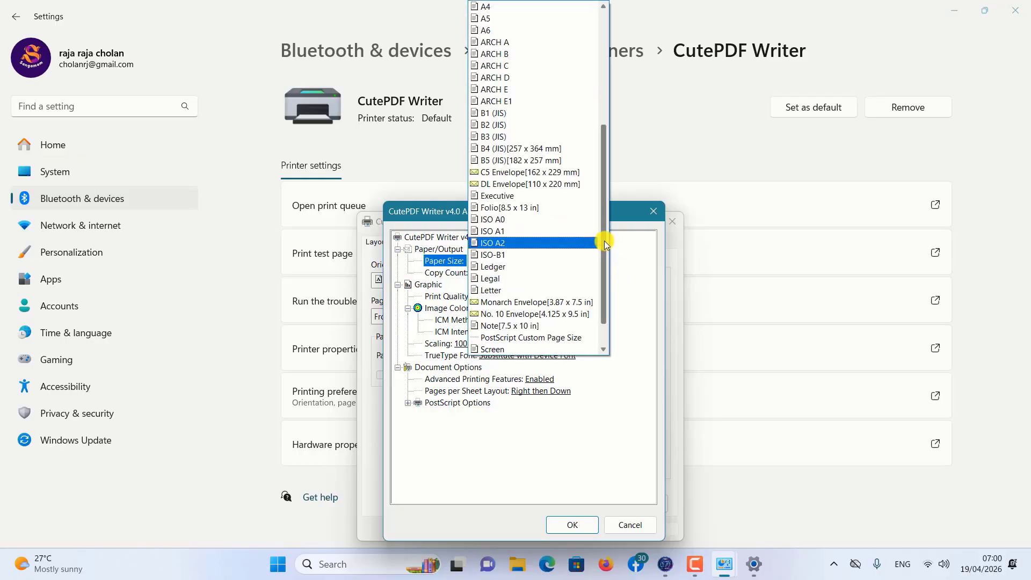
{"action": "left_click_drag", "start_coordinate": [604, 241], "coordinate": [586, 296]}
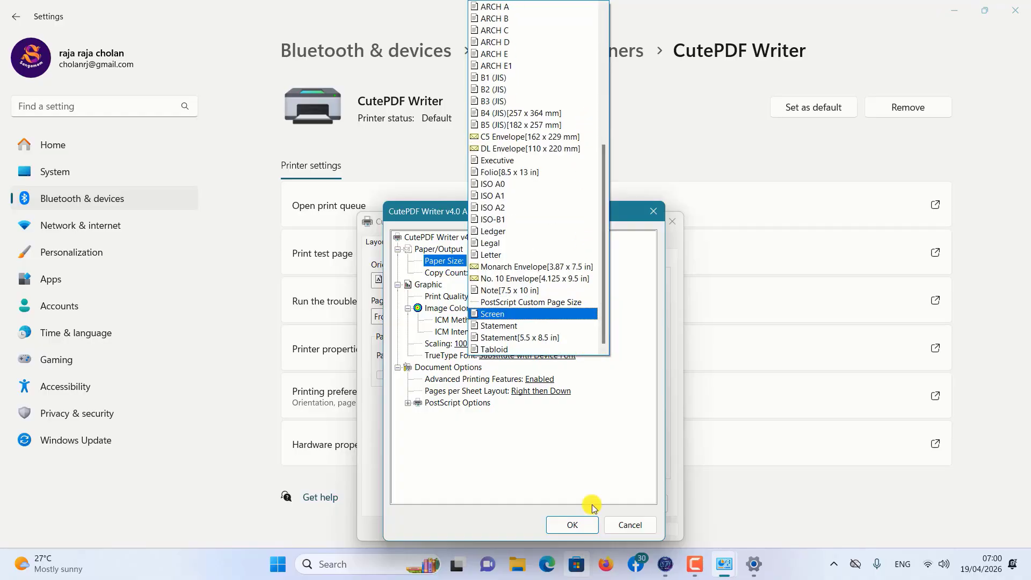
{"action": "left_click", "coordinate": [597, 443]}
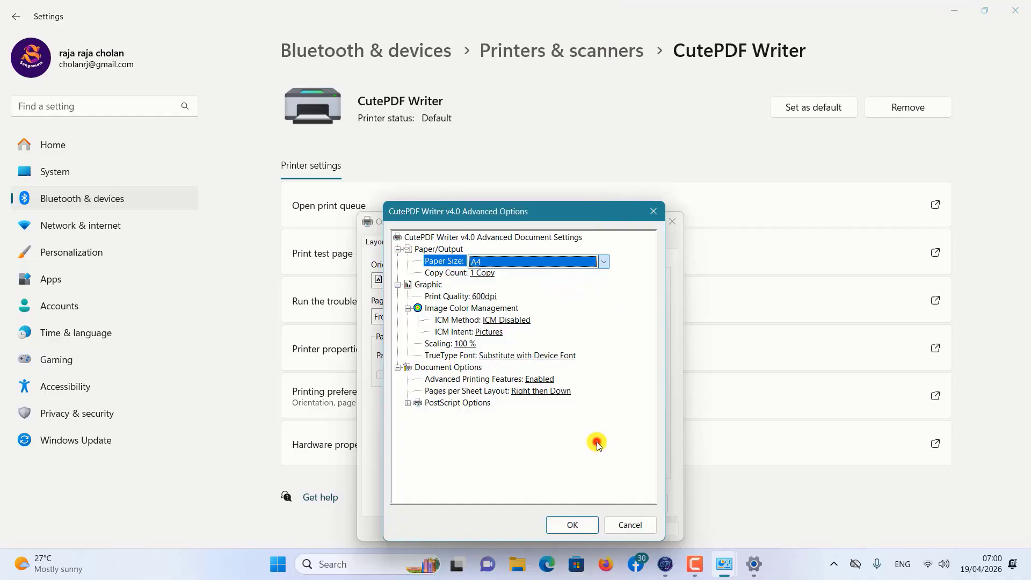
Step: Confirm the A4 advanced options, then apply and close the printing preferences
{"action": "left_click", "coordinate": [571, 524]}
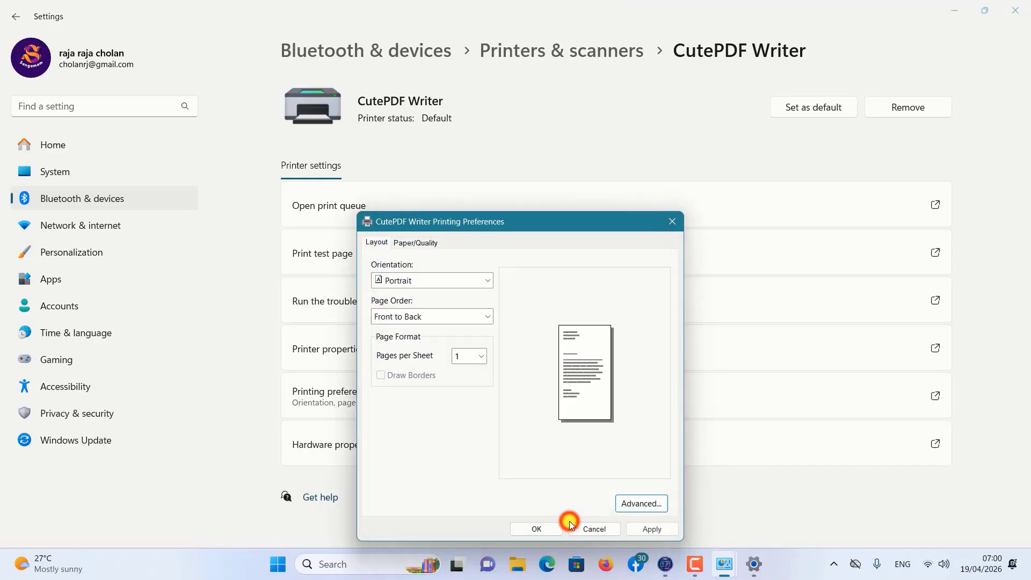
{"action": "left_click", "coordinate": [650, 531]}
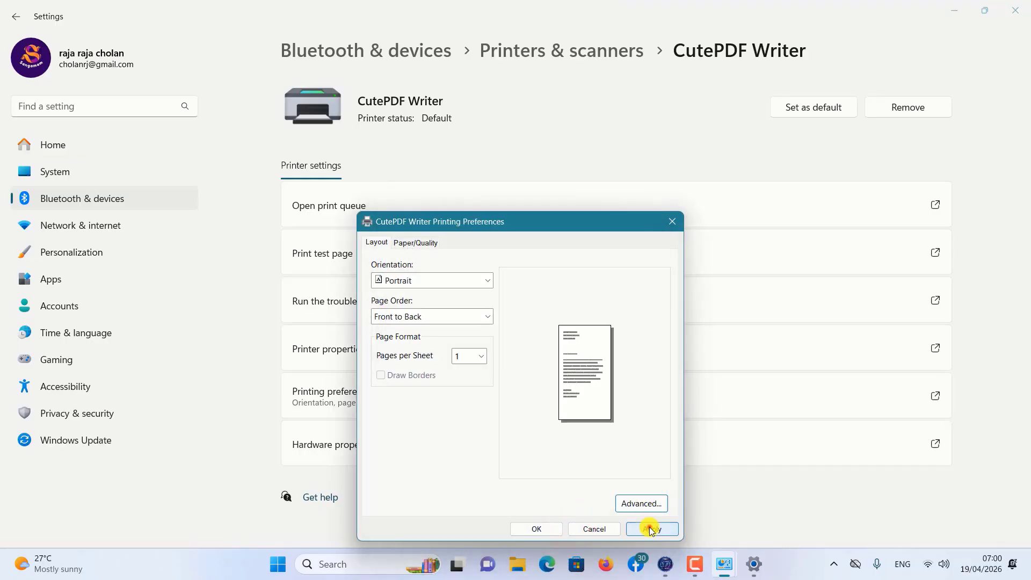
{"action": "left_click", "coordinate": [539, 531]}
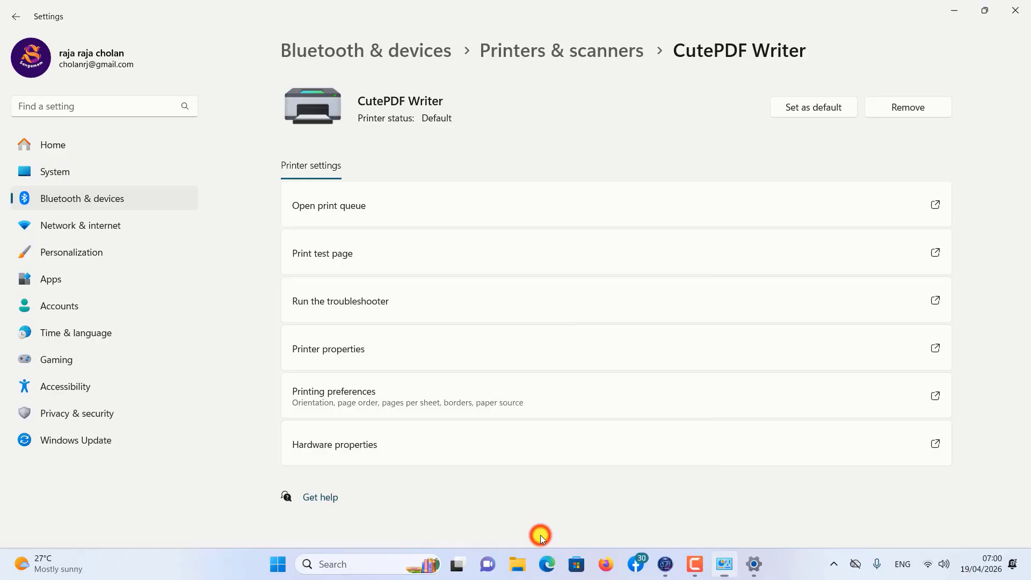
Step: Close Settings and Control Panel, then dismiss the 'No Document' warning the card button shows twice
{"action": "left_click", "coordinate": [1012, 14]}
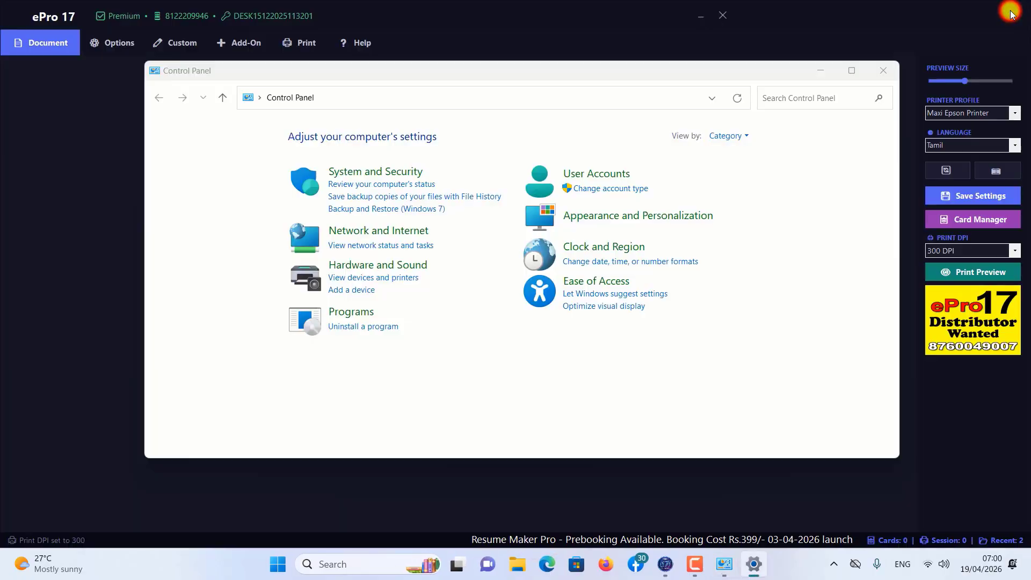
{"action": "left_click", "coordinate": [886, 66]}
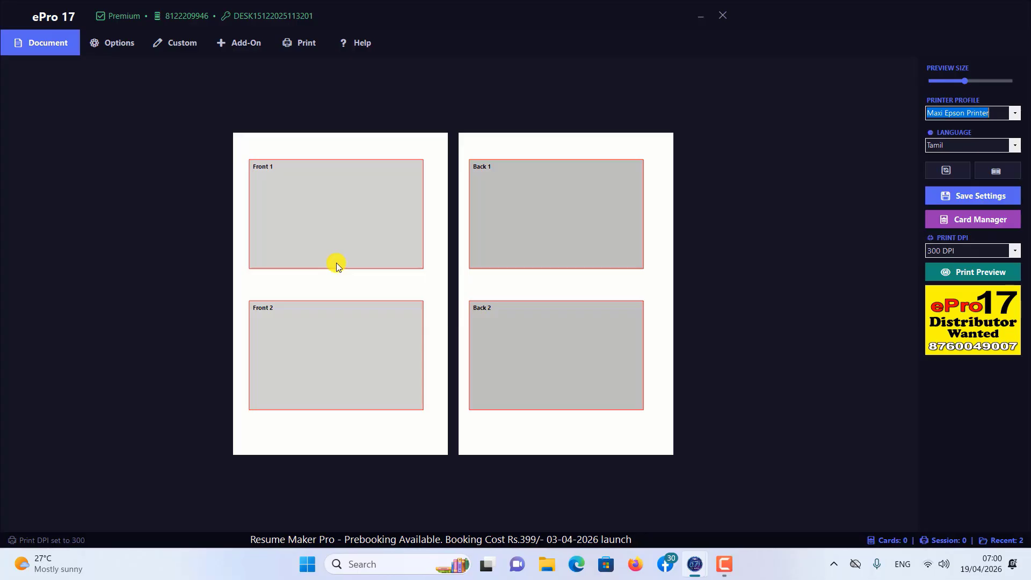
{"action": "left_click", "coordinate": [996, 171]}
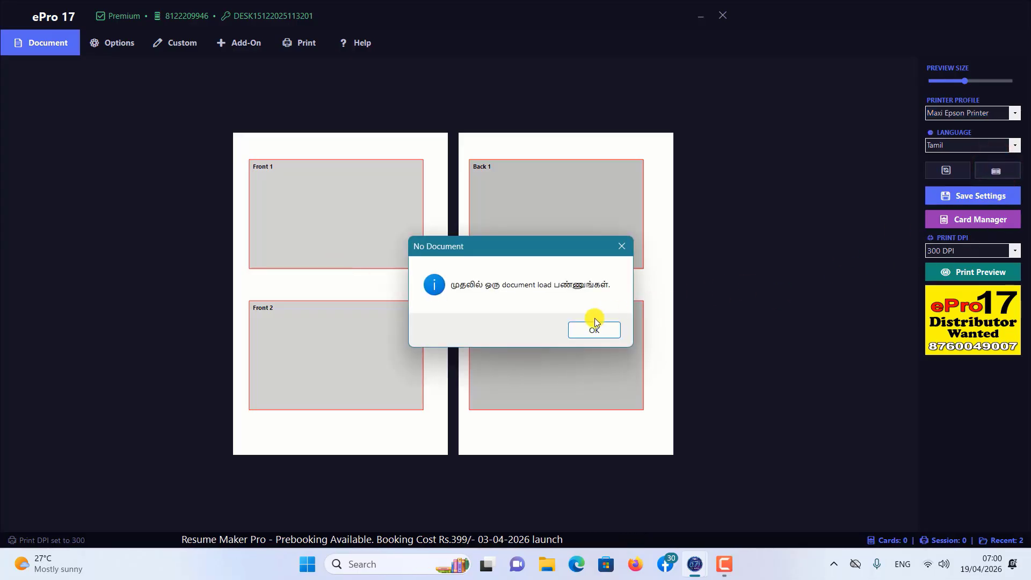
{"action": "left_click", "coordinate": [617, 252]}
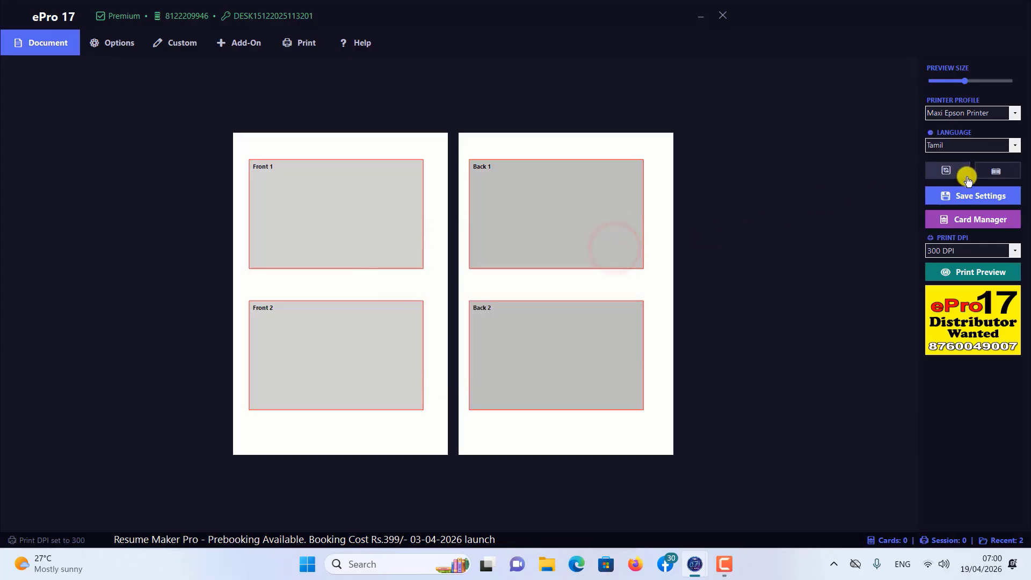
{"action": "left_click", "coordinate": [997, 170]}
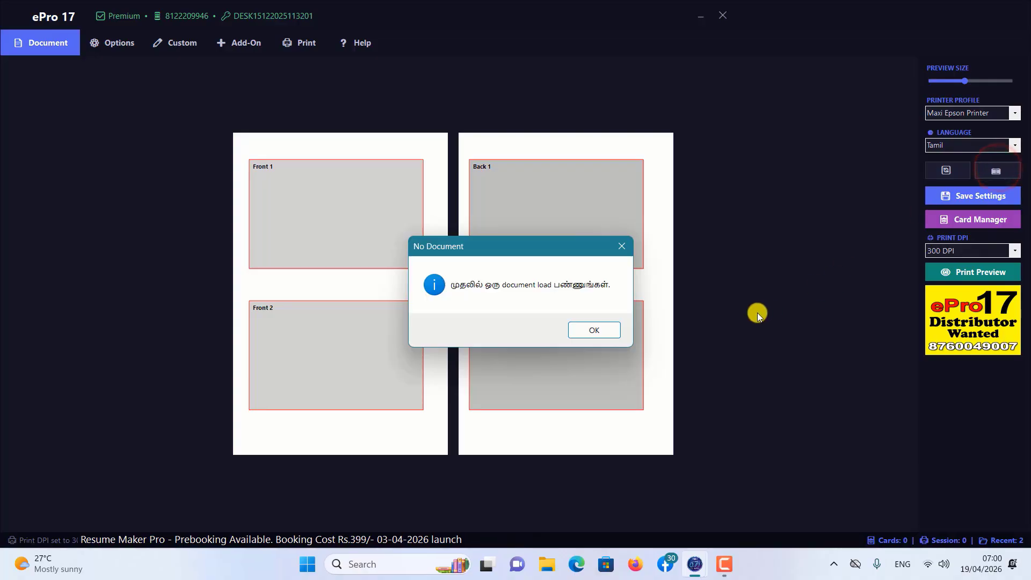
{"action": "left_click", "coordinate": [614, 334]}
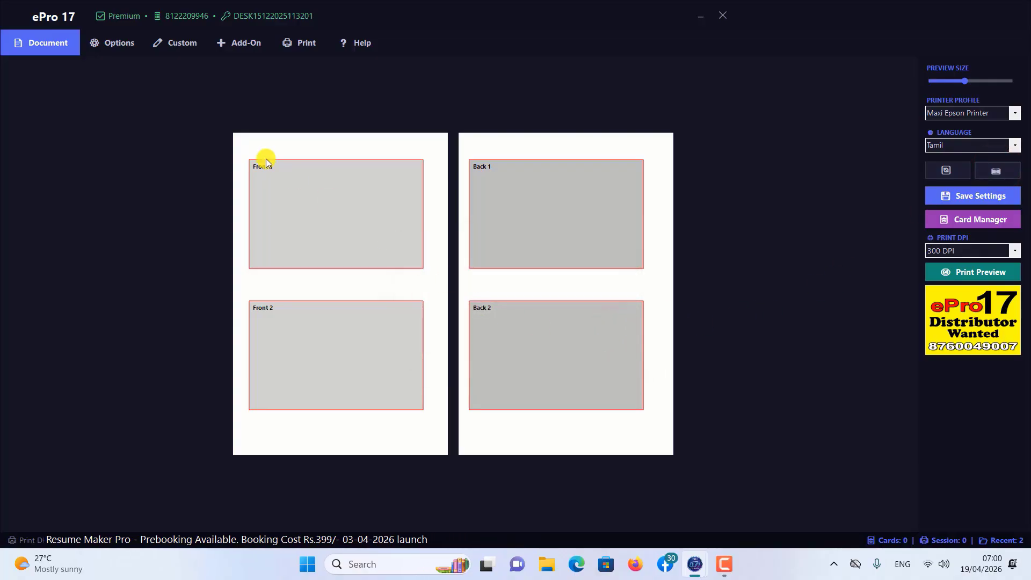
Step: Open the most recent EAadhaar PDF from the Document menu and submit its password
{"action": "left_click", "coordinate": [38, 39]}
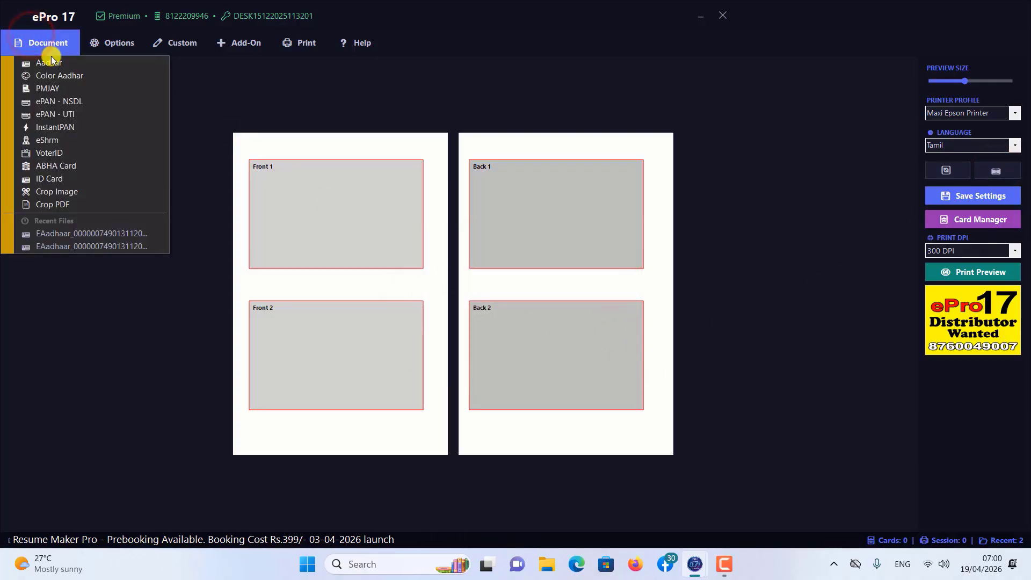
{"action": "left_click", "coordinate": [97, 233]}
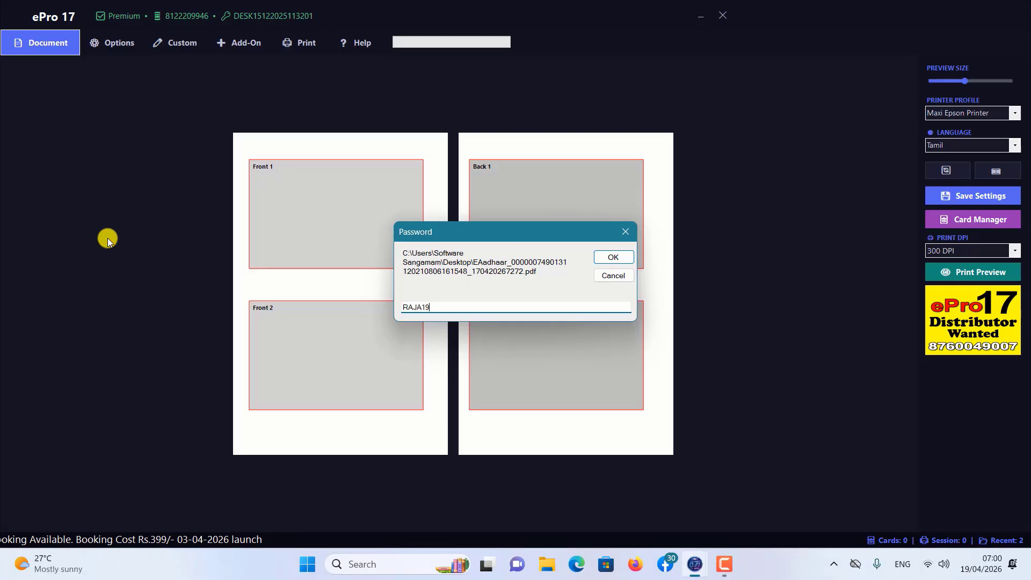
{"action": "key", "text": "Return"}
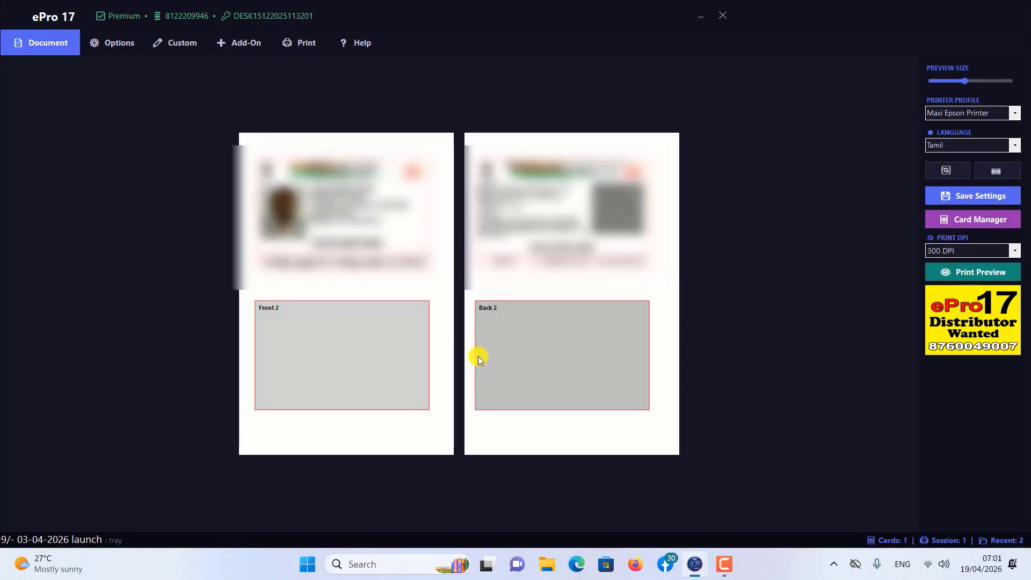
Step: Apply Photo Color Correction to the card photo with Brightness 10 and Contrast -20
{"action": "left_click", "coordinate": [996, 170]}
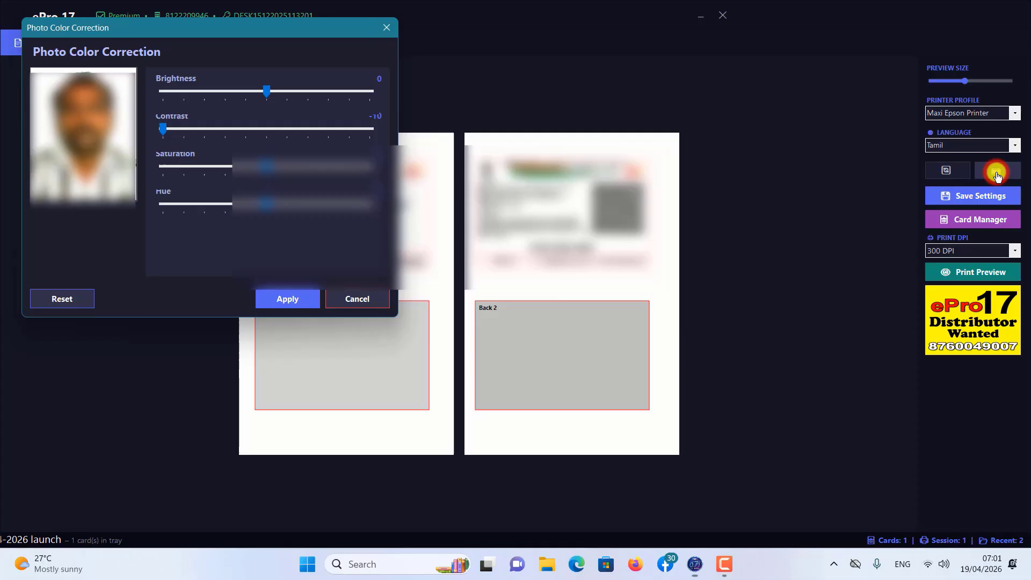
{"action": "left_click", "coordinate": [212, 86]}
{"action": "left_click", "coordinate": [211, 86]}
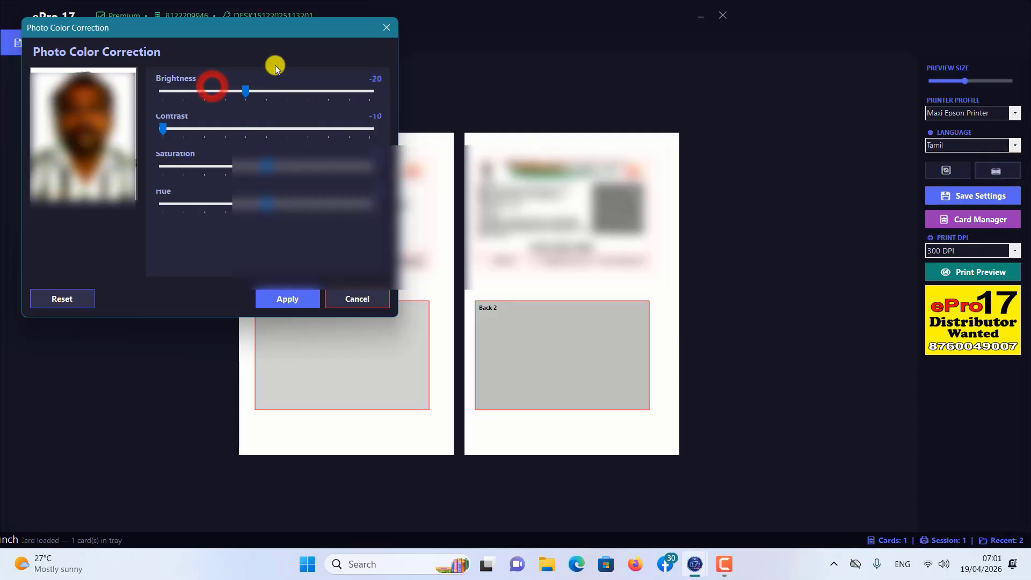
{"action": "left_click", "coordinate": [298, 92]}
{"action": "left_click", "coordinate": [296, 92]}
{"action": "left_click", "coordinate": [334, 94]}
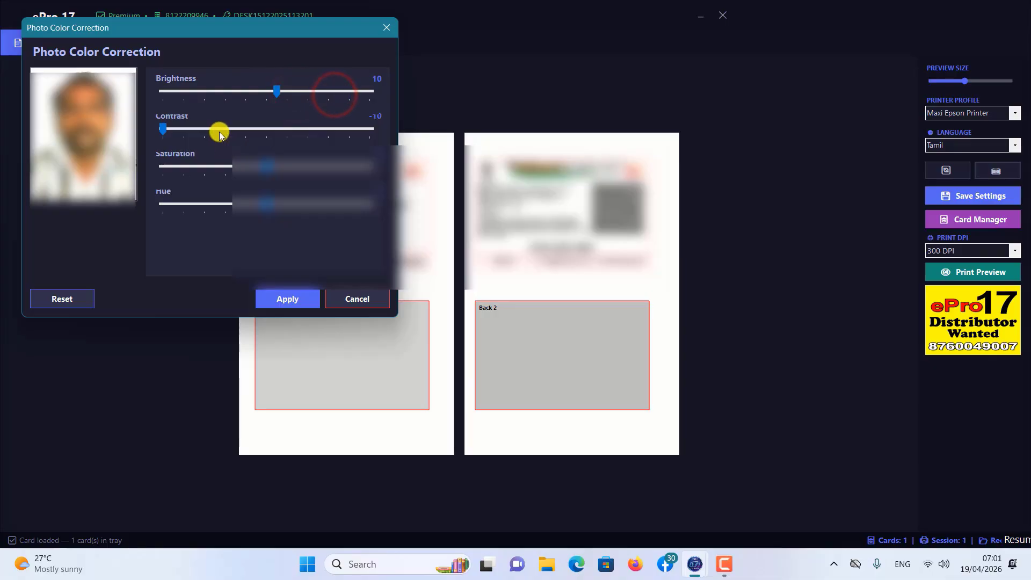
{"action": "left_click", "coordinate": [226, 131]}
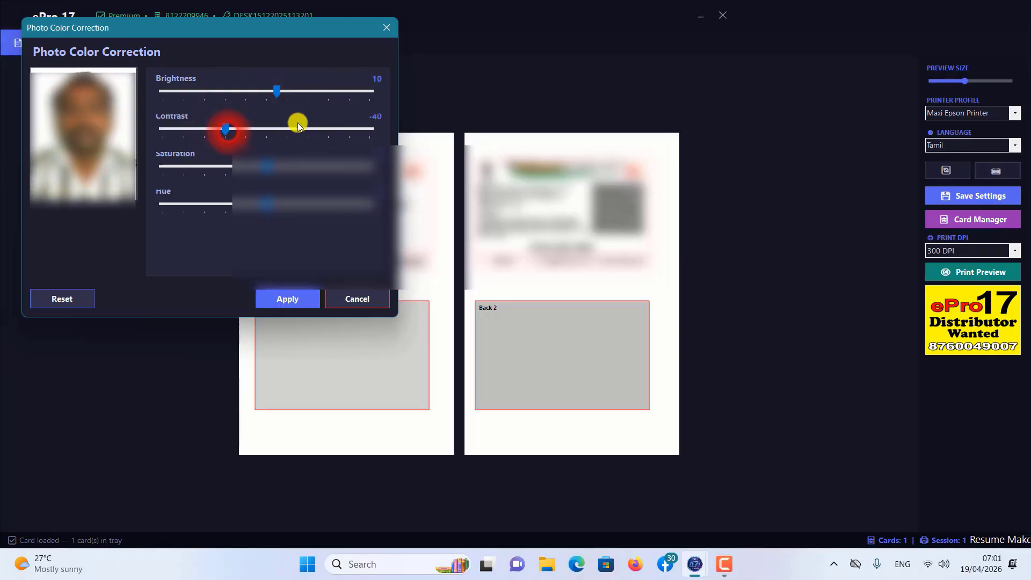
{"action": "left_click", "coordinate": [274, 131]}
{"action": "left_click", "coordinate": [279, 297]}
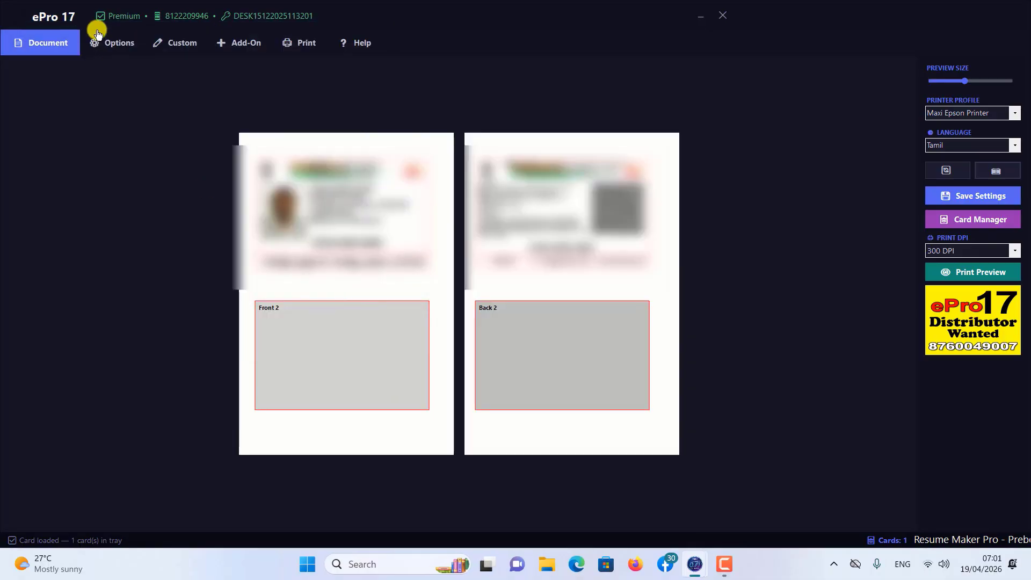
Step: In Aadhar Setup's General page, change the card border colour from red to white and save
{"action": "left_click", "coordinate": [127, 47]}
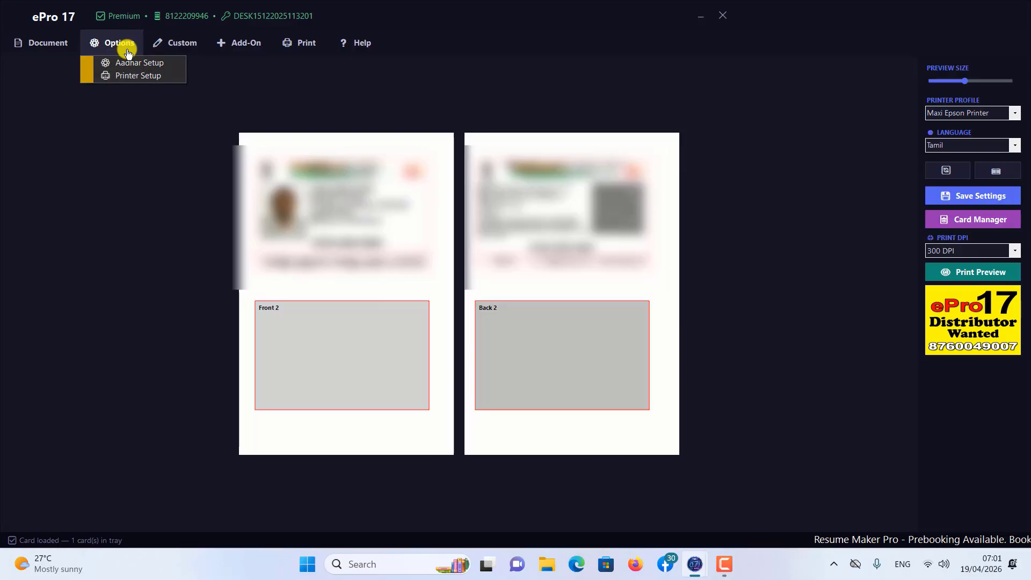
{"action": "left_click", "coordinate": [127, 67]}
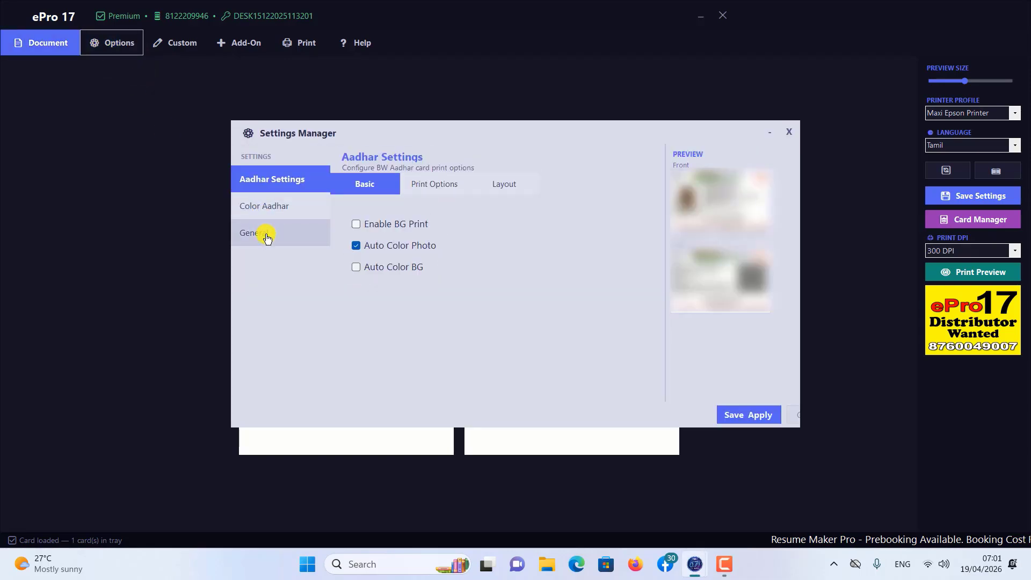
{"action": "left_click", "coordinate": [266, 236]}
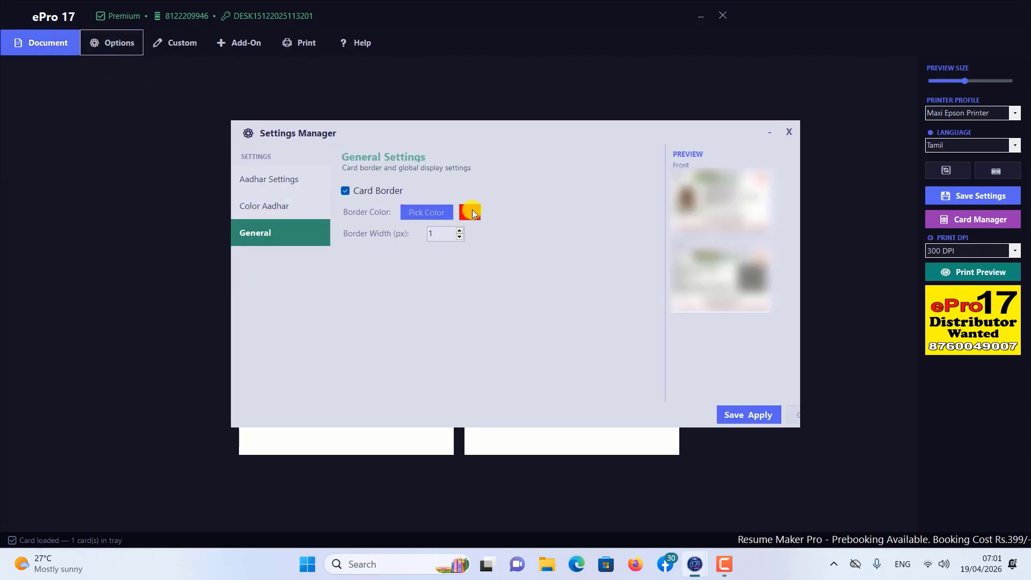
{"action": "left_click", "coordinate": [438, 212]}
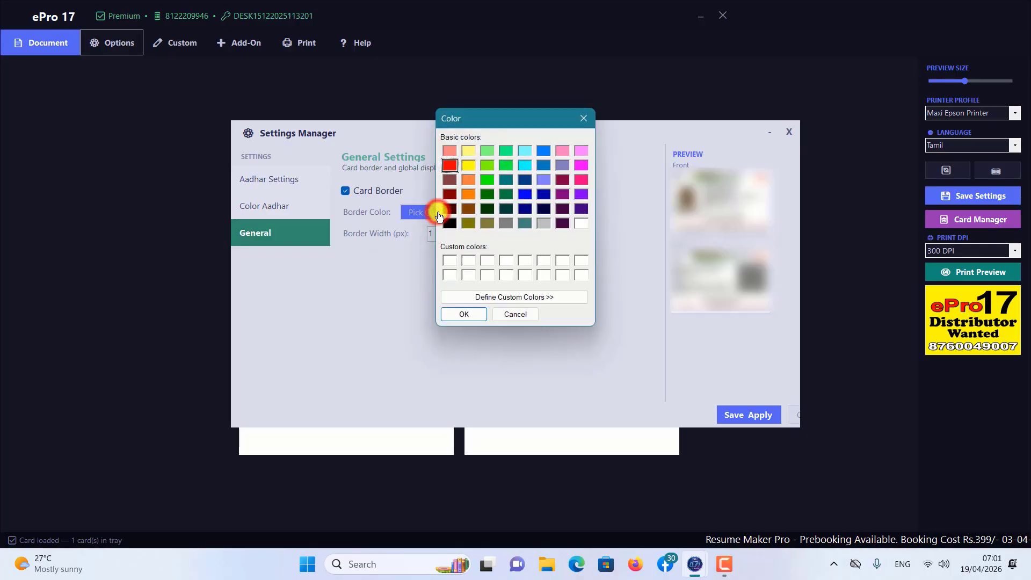
{"action": "left_click", "coordinate": [582, 224]}
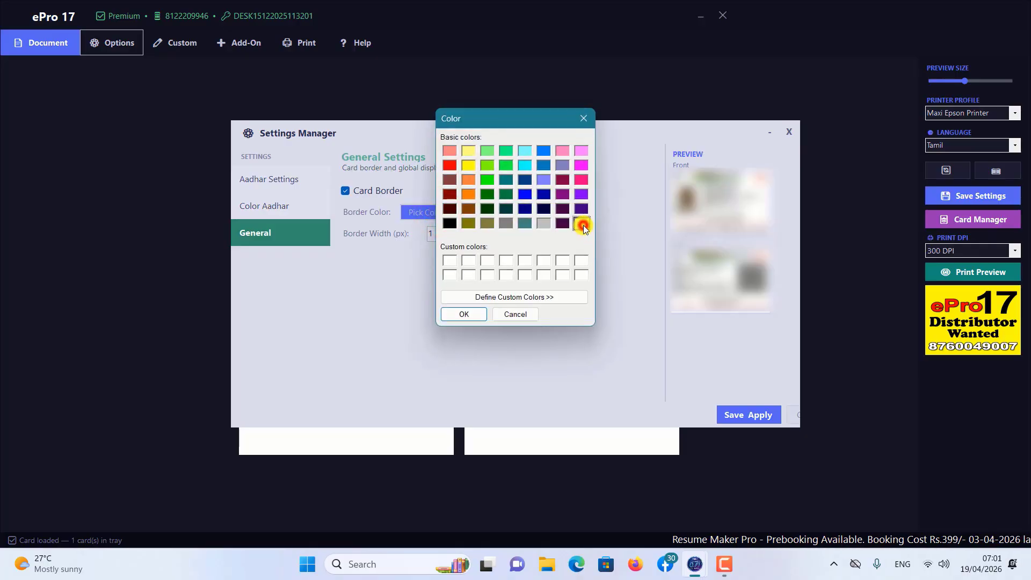
{"action": "left_click", "coordinate": [454, 314]}
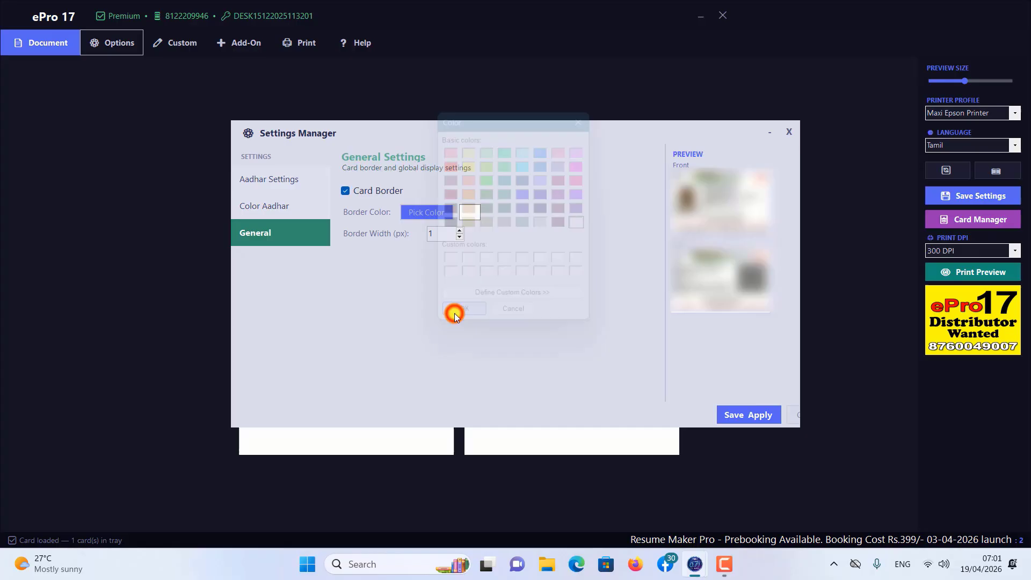
{"action": "left_click", "coordinate": [750, 418]}
{"action": "left_click", "coordinate": [750, 417]}
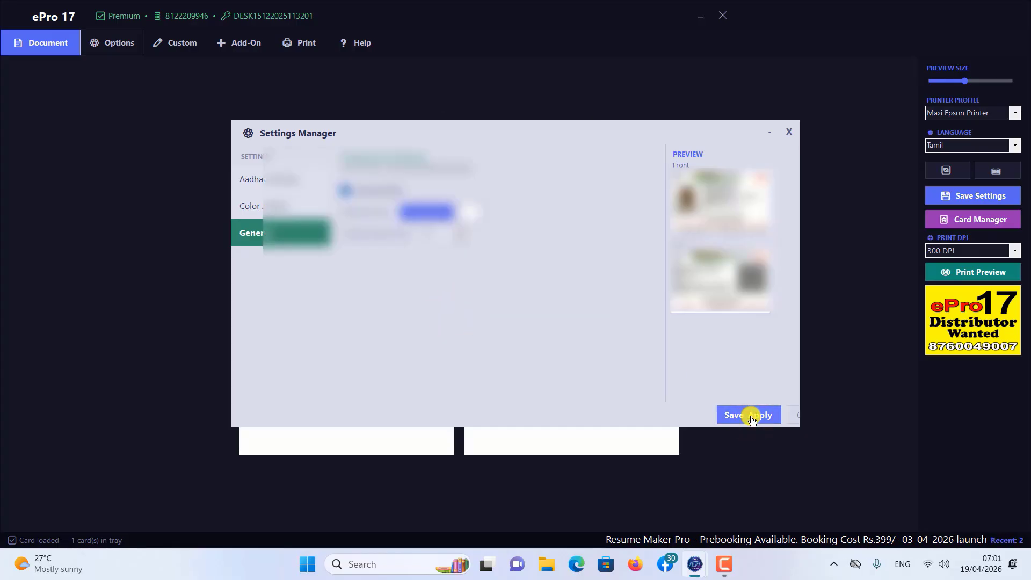